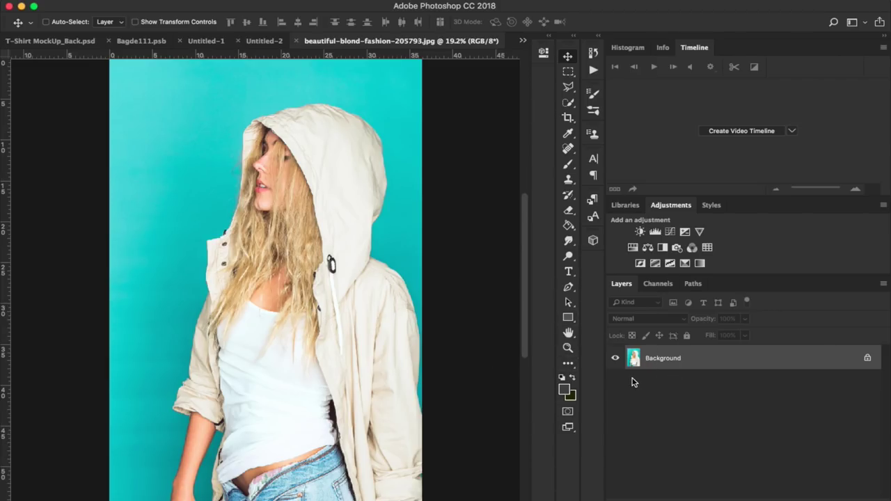
- Duplicate the photo to Layer 1 and desaturate the copy with Hue/Saturation at -100
key(super+j)
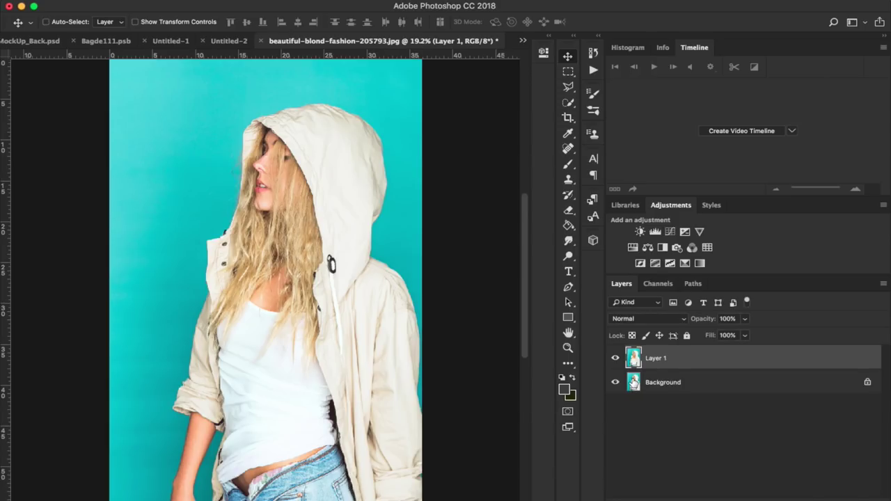
key(super)
key(super+u)
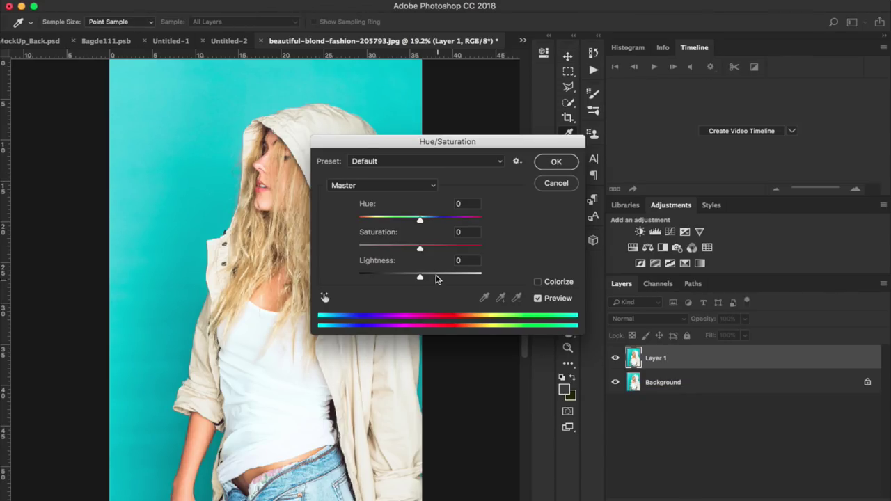
drag(420, 250, 337, 248)
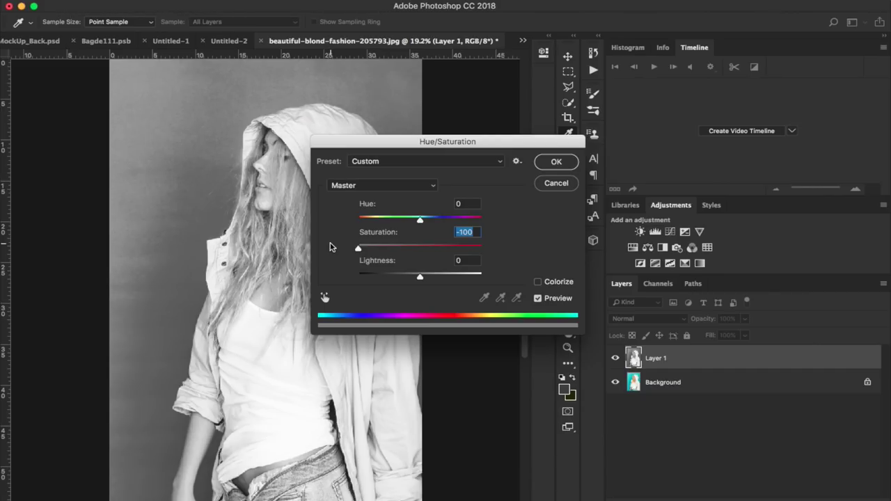
click(557, 162)
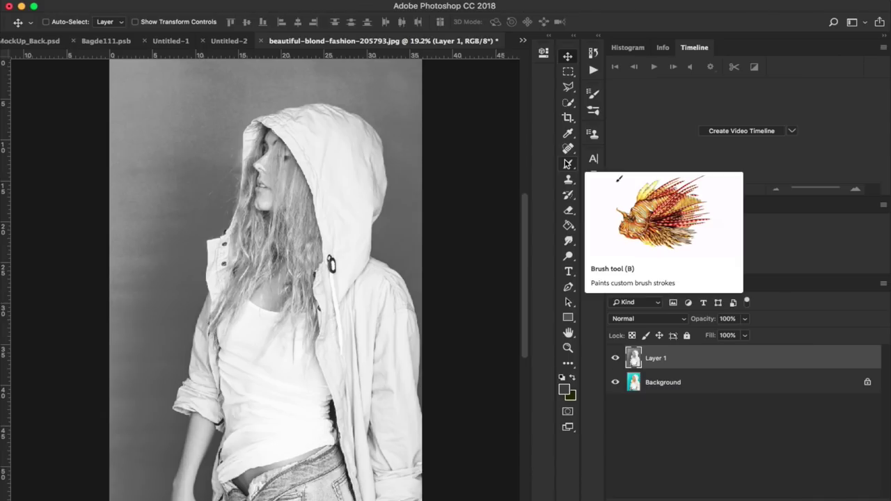
- Set Levels on the greyscale copy to input values 61, 0.30 and 255
key(super+l)
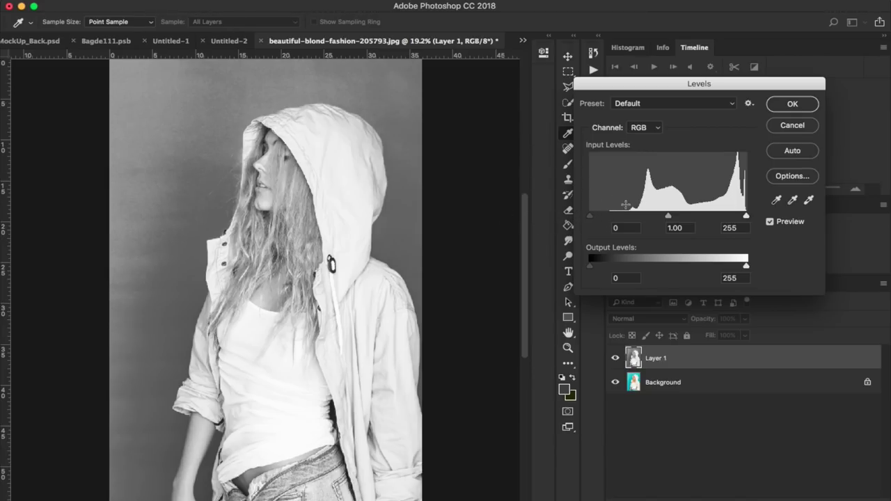
drag(593, 218, 616, 217)
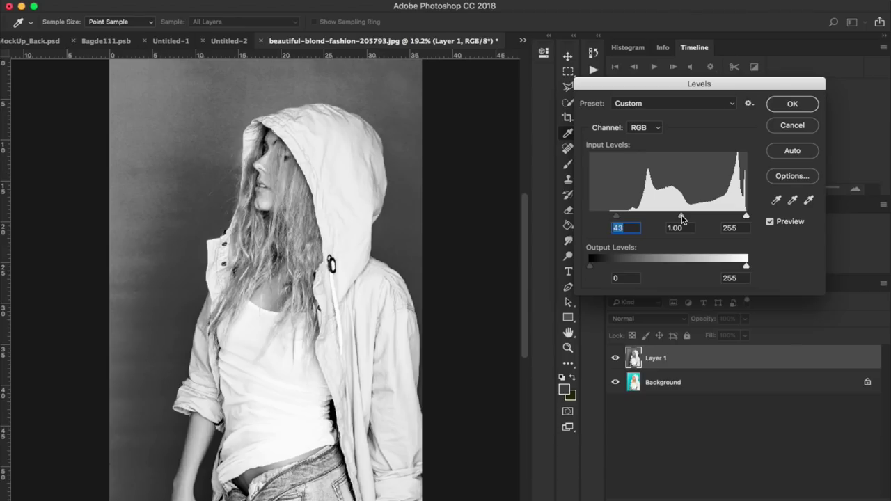
drag(682, 219, 706, 216)
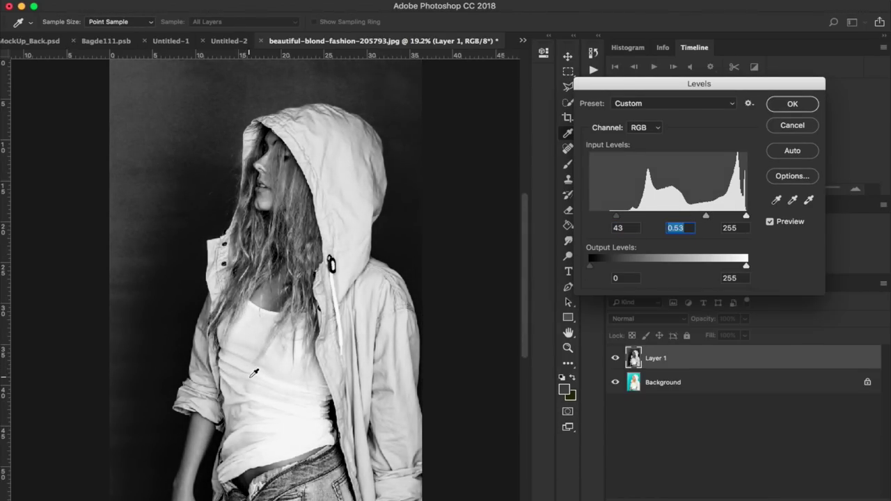
drag(708, 218, 724, 216)
key(shift+Tab)
text(61)
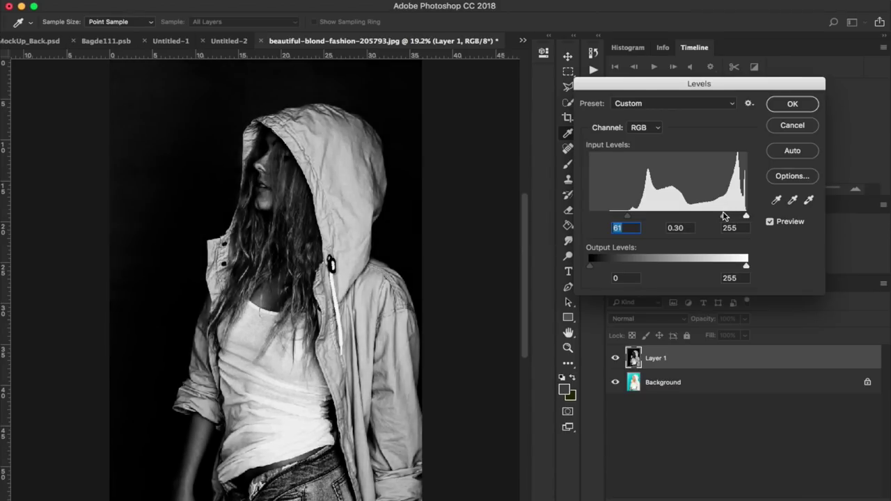
key(Tab)
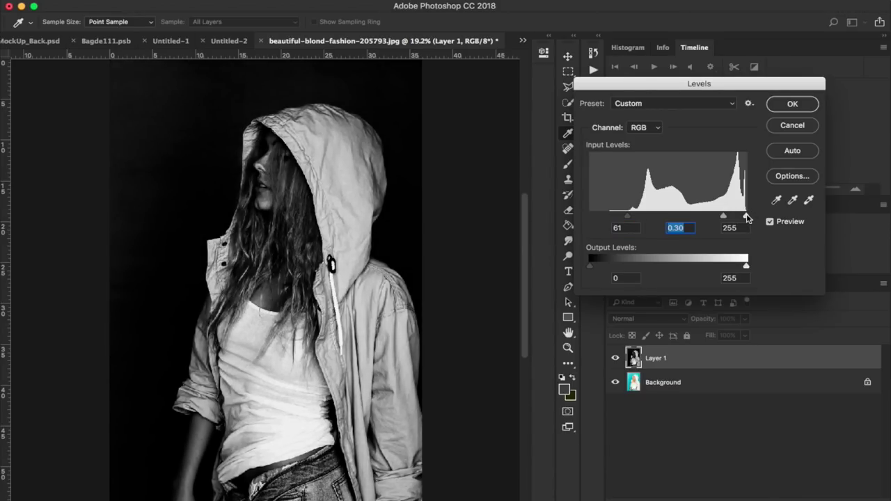
mouse_move(747, 218)
mouse_down()
mouse_move(740, 216)
mouse_move(753, 217)
mouse_up()
key(Tab)
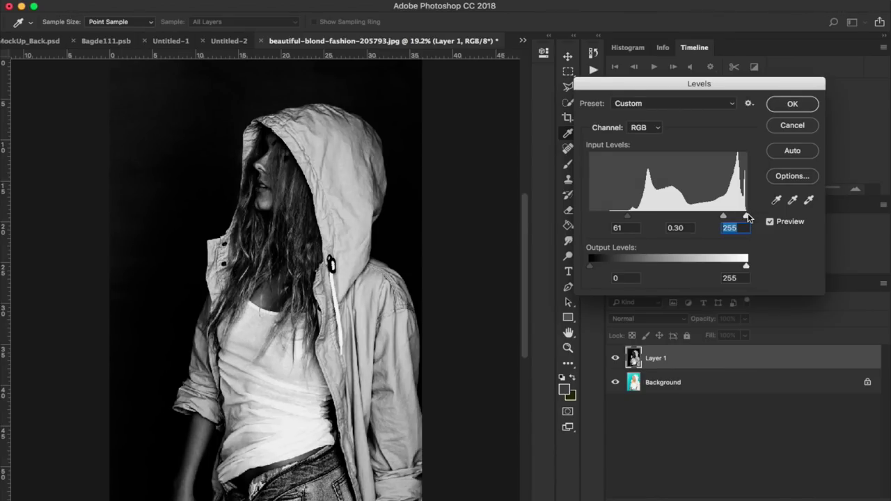
- Apply the Levels and set Layer 1's blend mode to Multiply
click(791, 104)
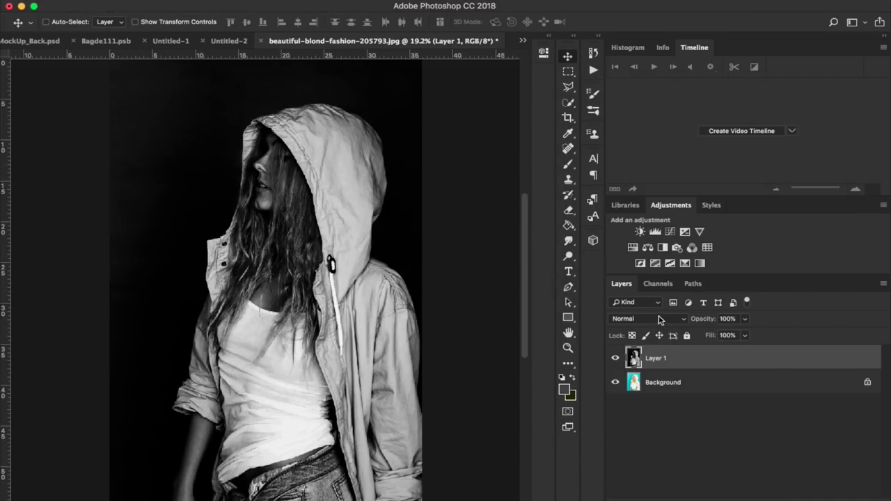
click(666, 319)
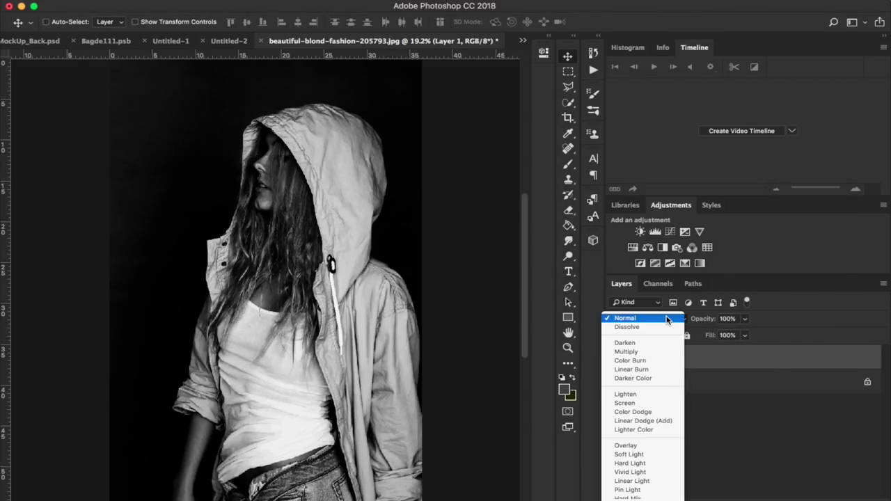
click(652, 350)
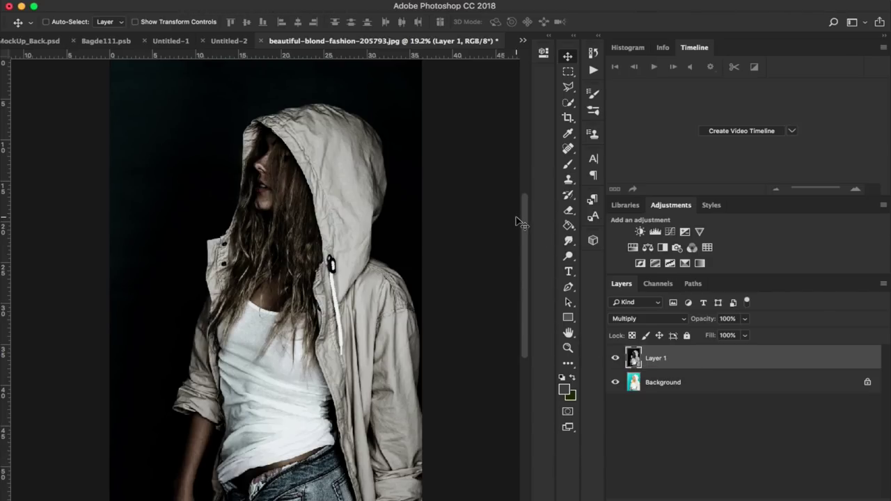
- Stamp visible layers into Layer 2, set it to Multiply, hide it, and reselect Layer 1
key(super)
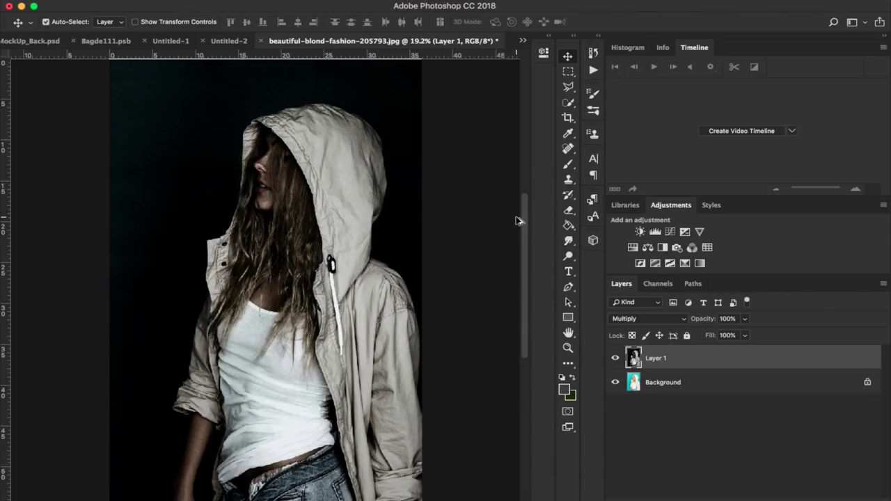
key(super+alt+shift+e)
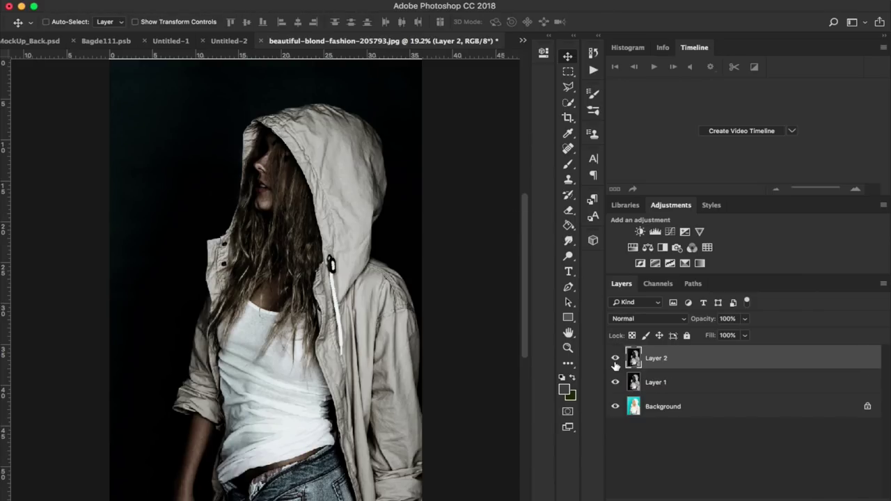
click(649, 319)
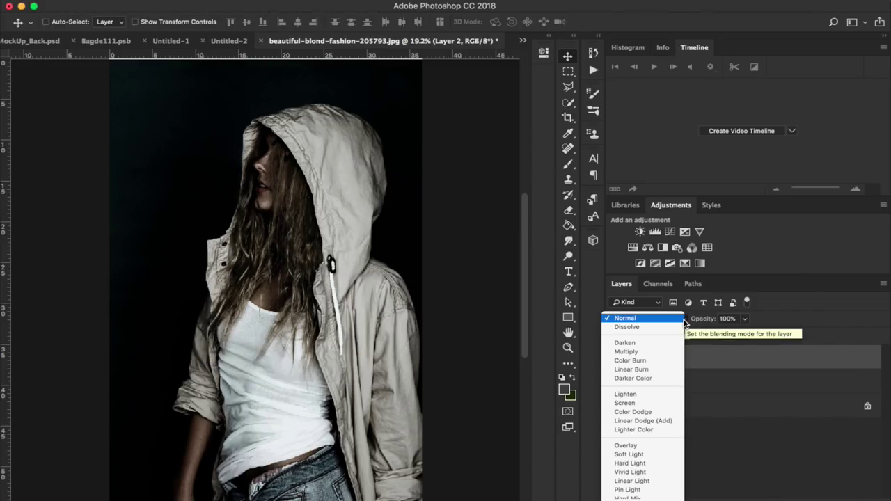
click(642, 352)
click(615, 358)
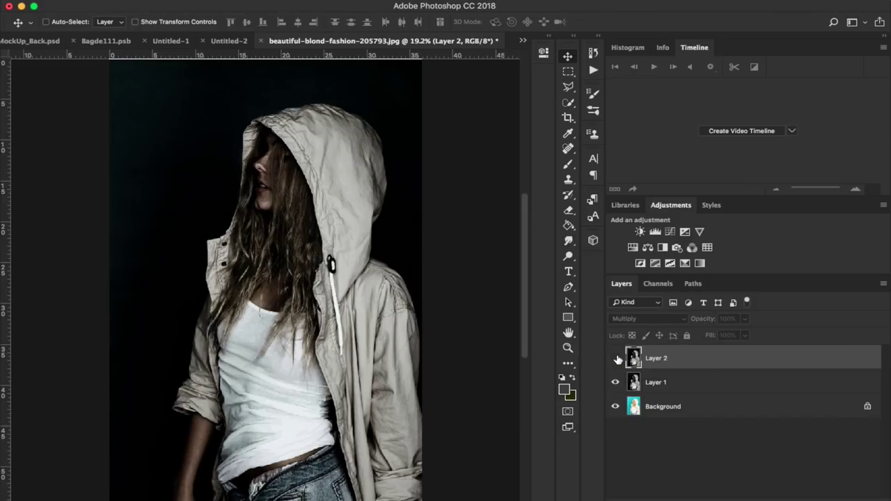
click(692, 386)
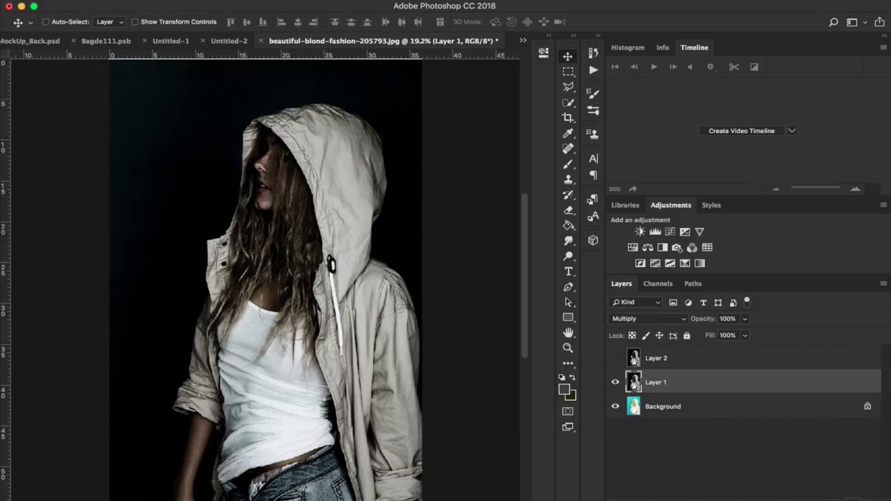
- Add a new layer above Layer 1 and fill it with dark grey
key(ctrl+alt+shift+n)
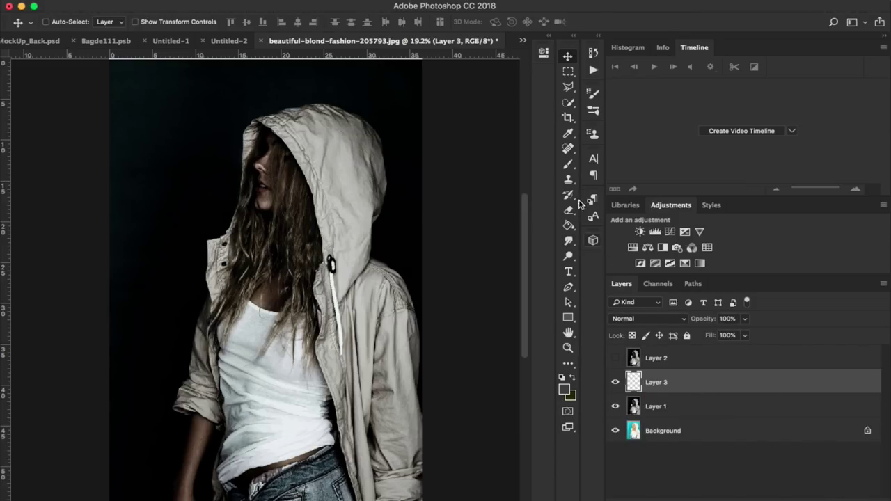
click(568, 226)
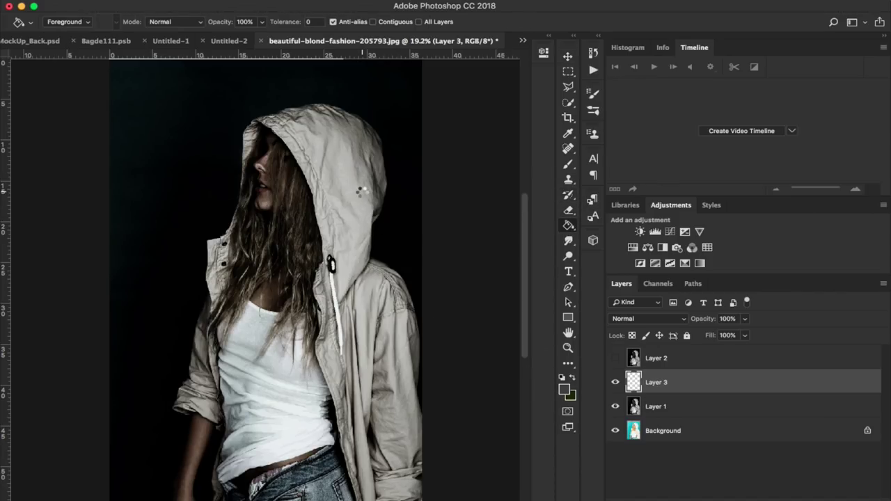
click(363, 194)
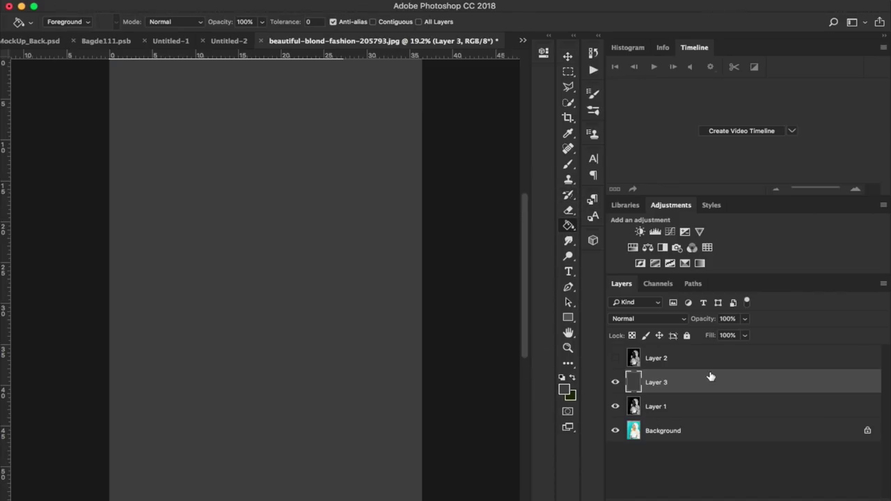
- Rename the grey layer to 'image' and convert it to a smart object
double_click(659, 381)
key(BackSpace)
text(e)
key(Return)
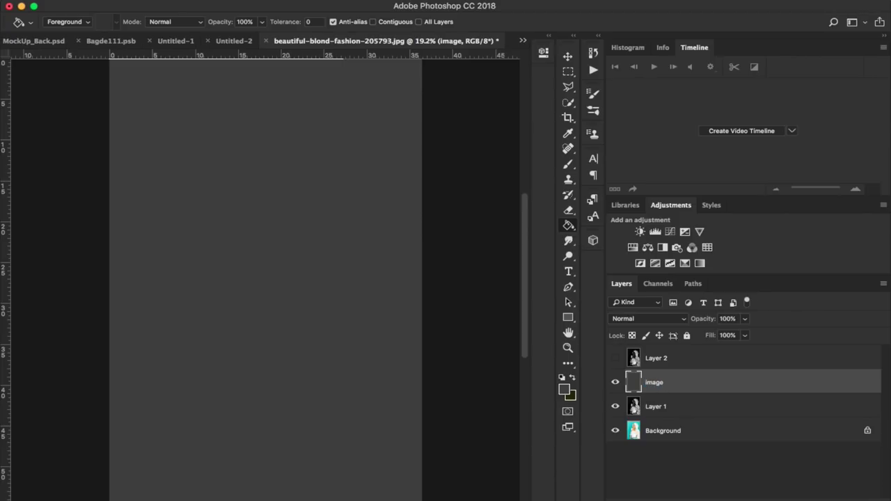
right_click(719, 383)
click(679, 163)
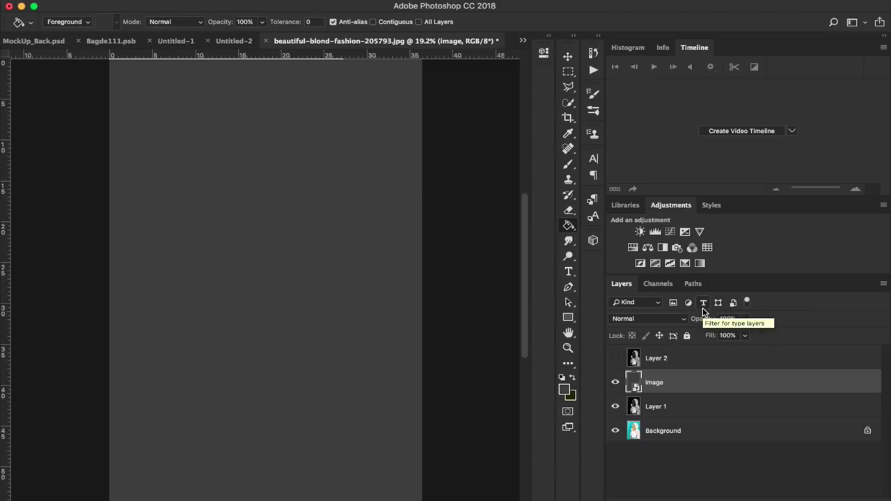
- Duplicate the image smart object and set the copy's opacity and fill to 0%
key(super+j)
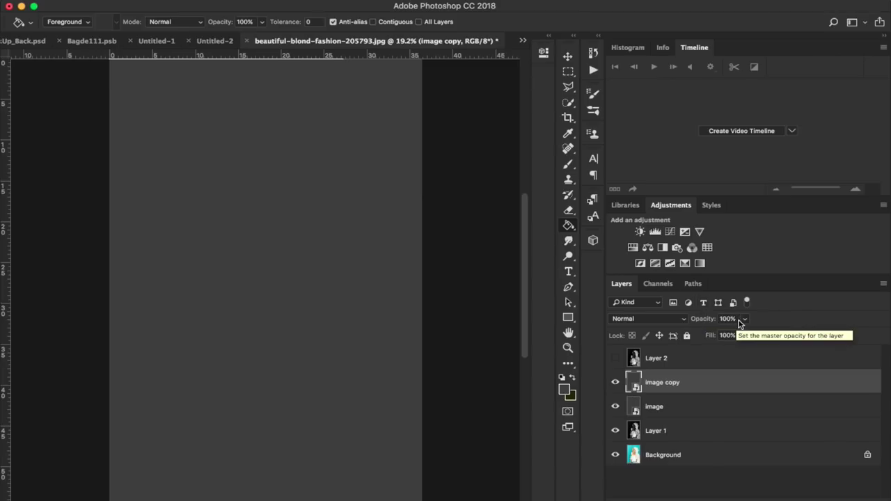
click(746, 318)
drag(745, 336, 664, 338)
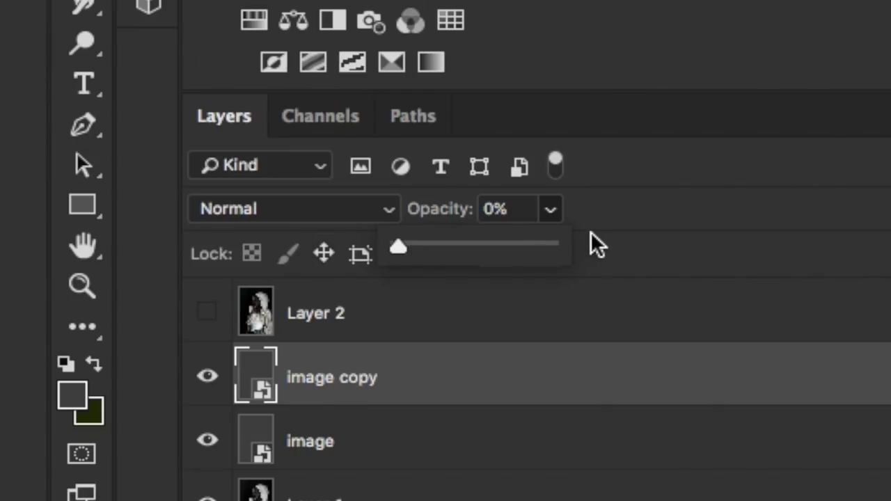
click(744, 320)
click(550, 256)
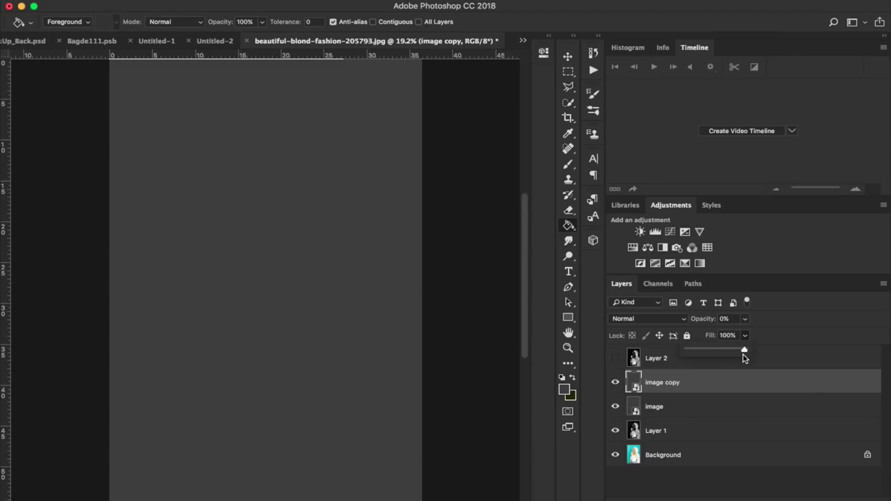
drag(744, 353, 597, 351)
click(663, 383)
- Move image copy to the top and group Layer 2, image and Layer 1 as 'mockup'
double_click(663, 382)
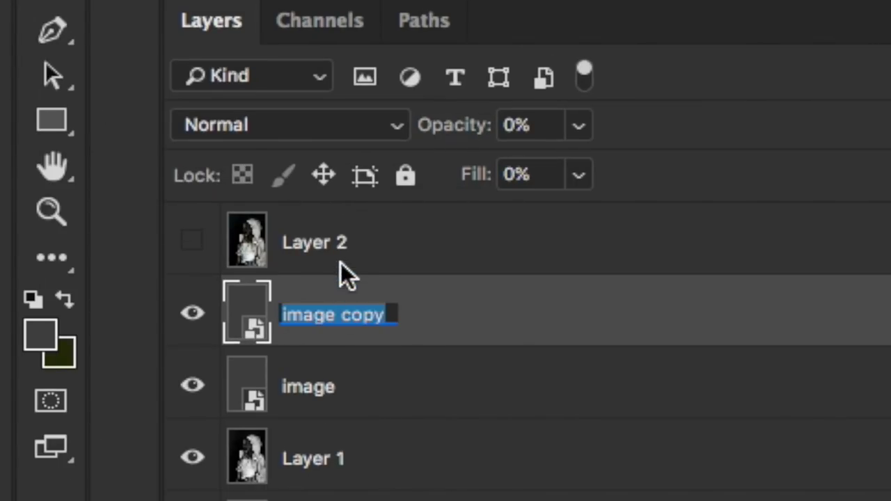
click(454, 304)
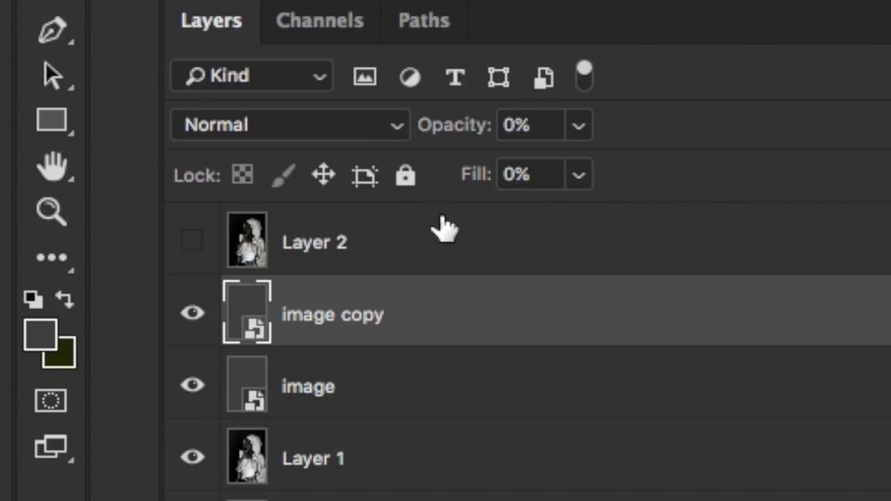
drag(422, 308, 417, 229)
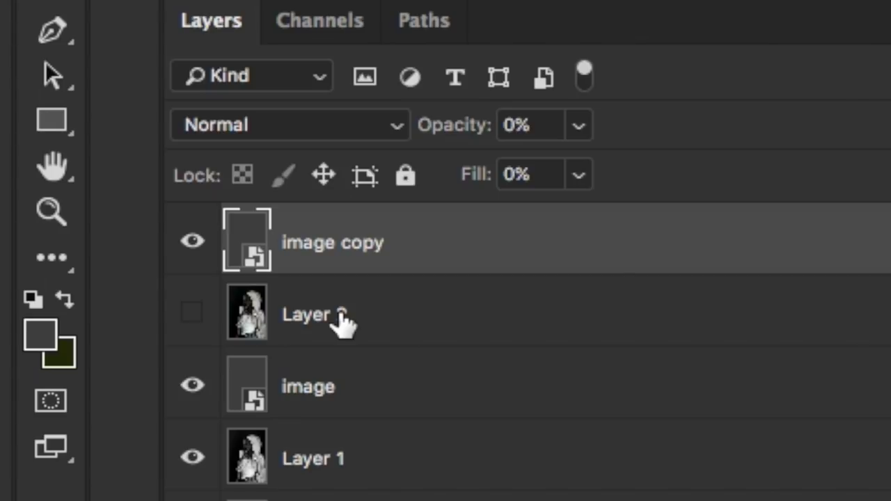
click(339, 322)
shift+click(389, 464)
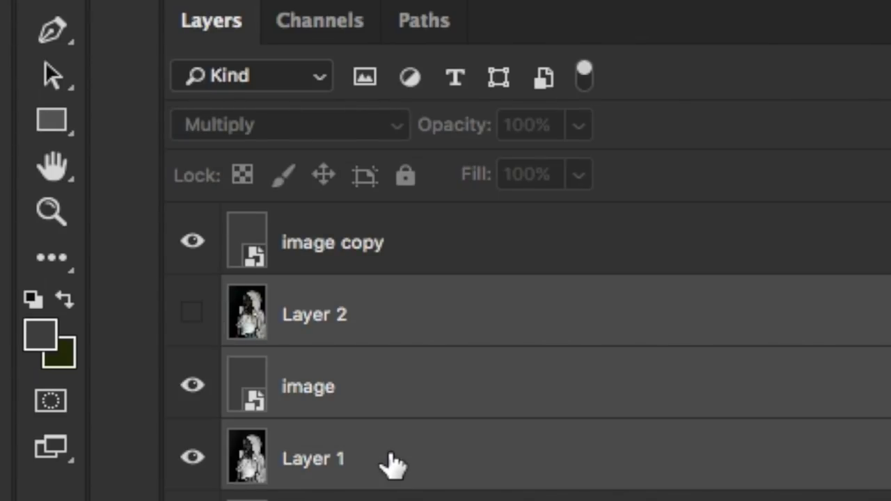
key(super+g)
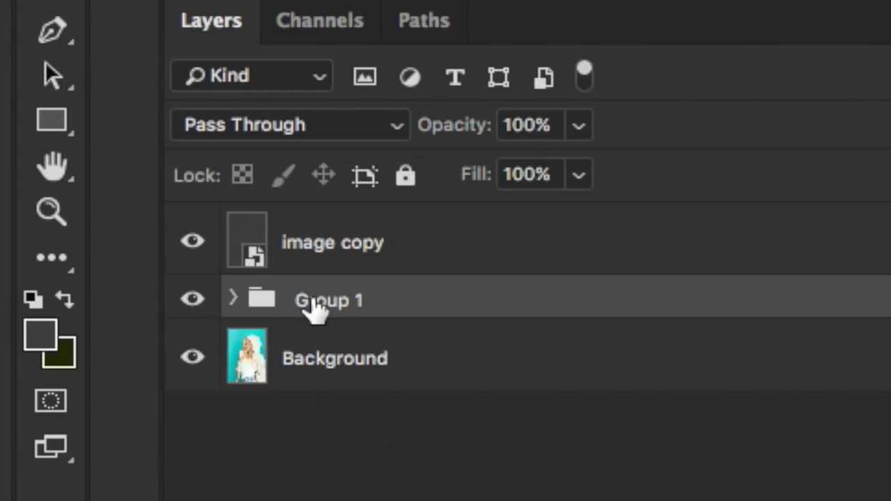
double_click(314, 298)
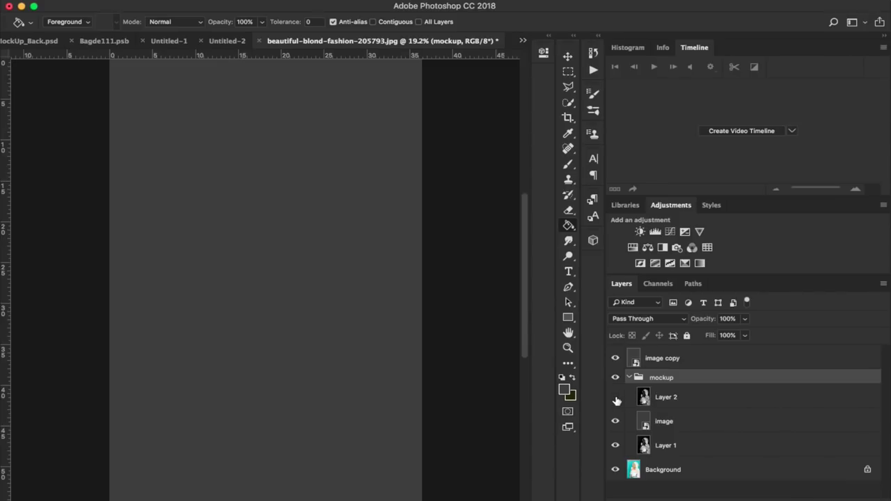
- Show Layer 2 again and clip it to the image layer below
click(616, 398)
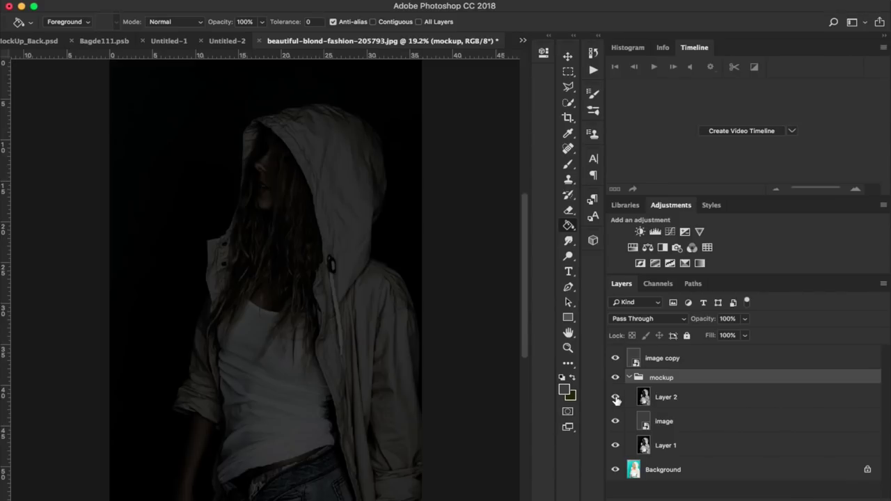
click(667, 398)
click(683, 321)
key(Escape)
right_click(715, 399)
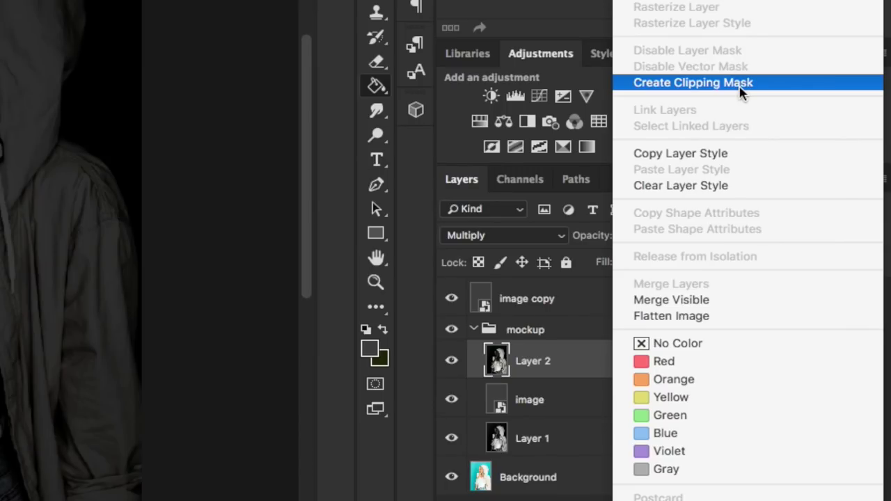
click(739, 84)
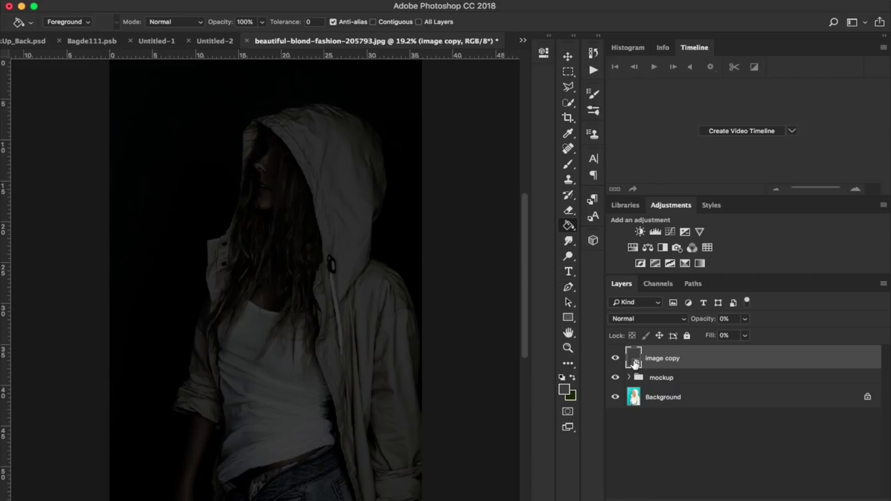
- Open the image copy smart object, keeping its embedded profile, and hide its grey layer
double_click(635, 360)
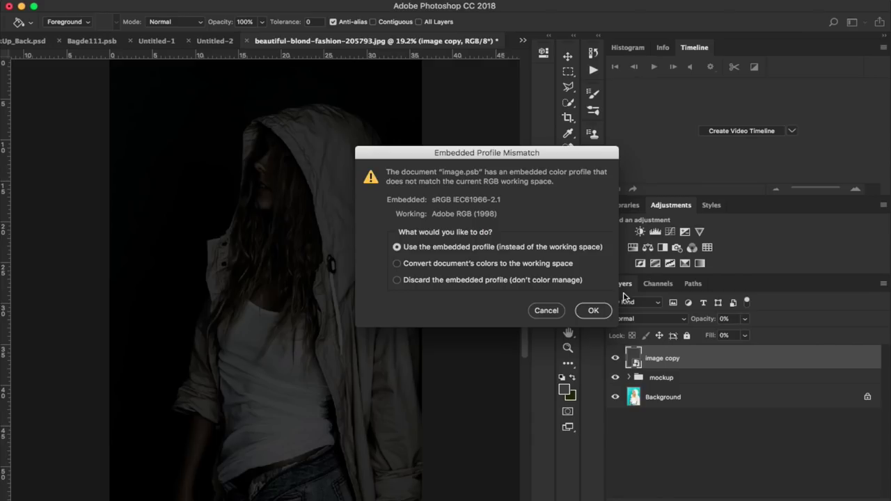
click(593, 310)
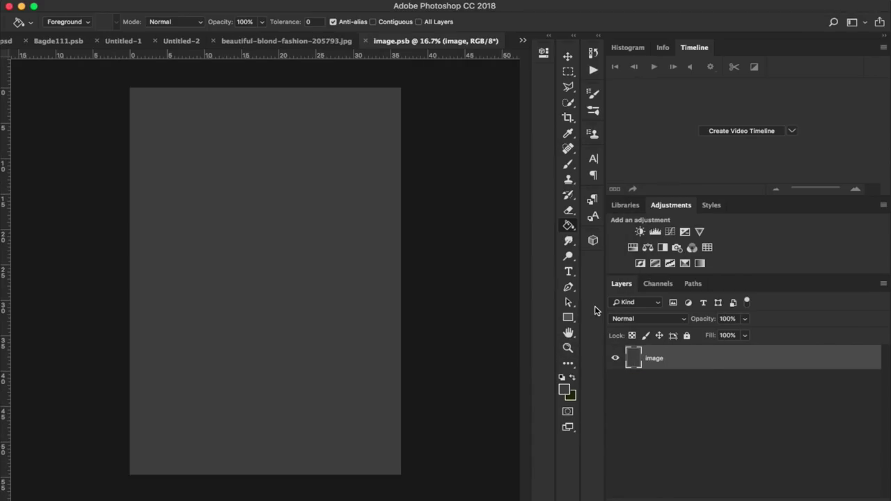
click(616, 359)
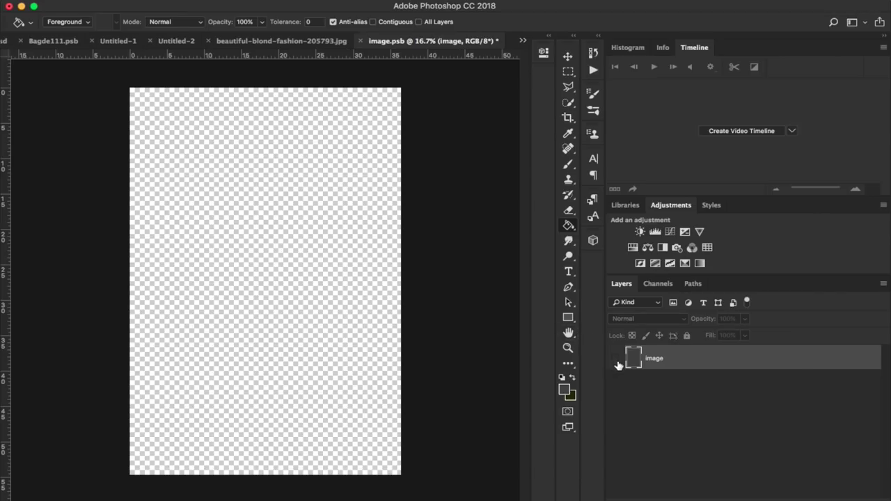
- Add large red 'THIS IS A DESIGN' text, scale it up, and save the smart object
key(t)
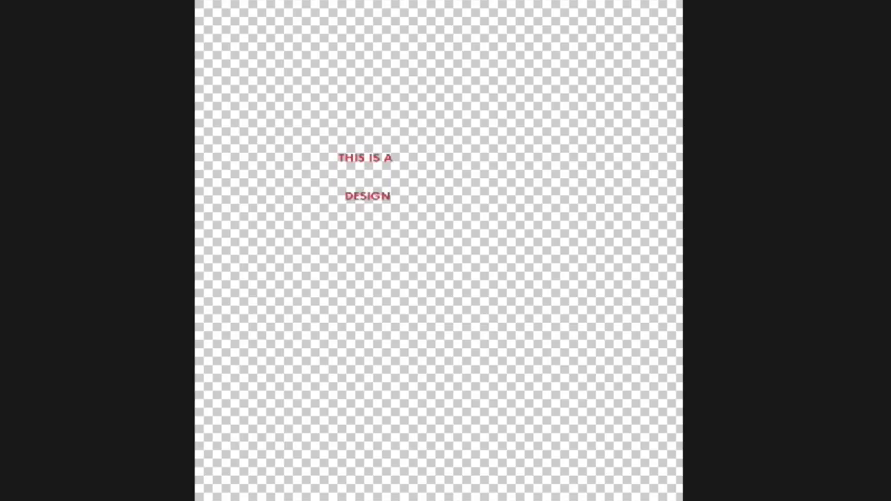
drag(487, 209, 461, 278)
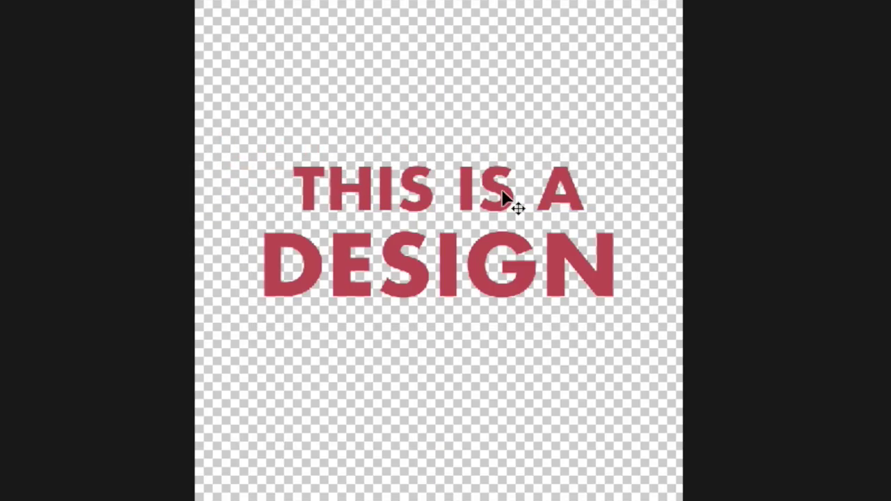
key(super+t)
drag(612, 167, 656, 146)
key(Return)
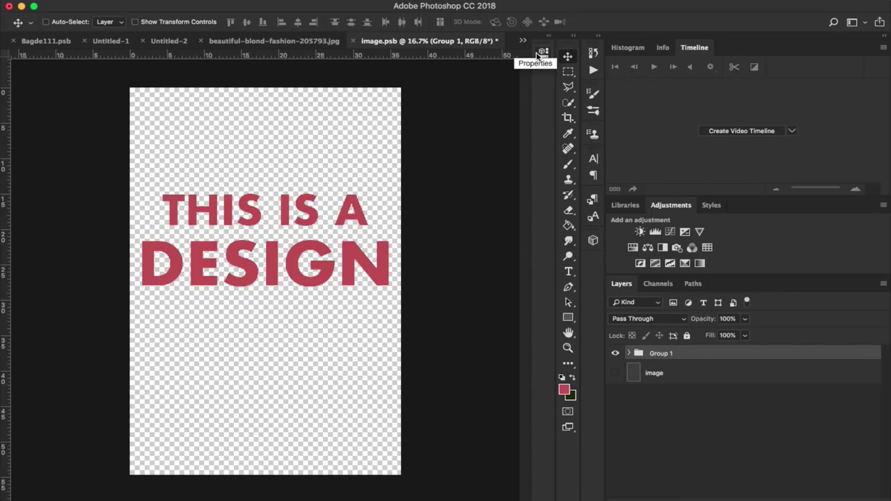
key(super+s)
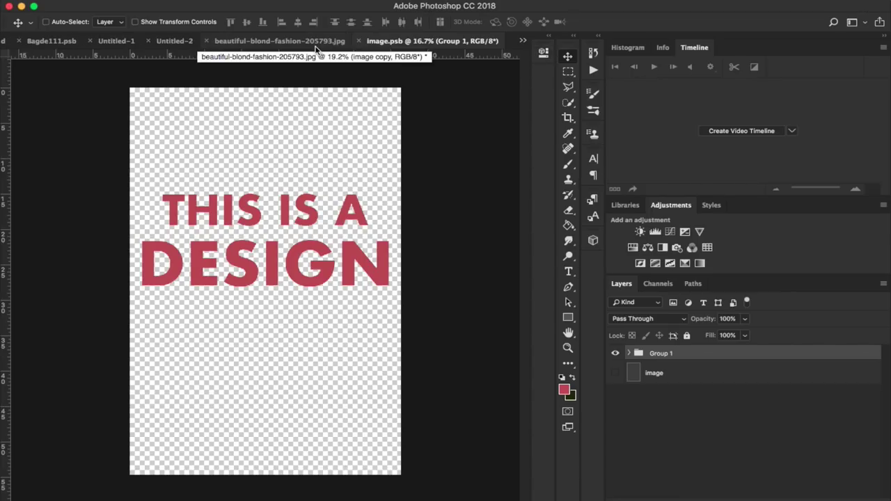
- Back in the fashion photo, hide image copy, expand mockup, and toggle Layer 2 to compare
click(312, 43)
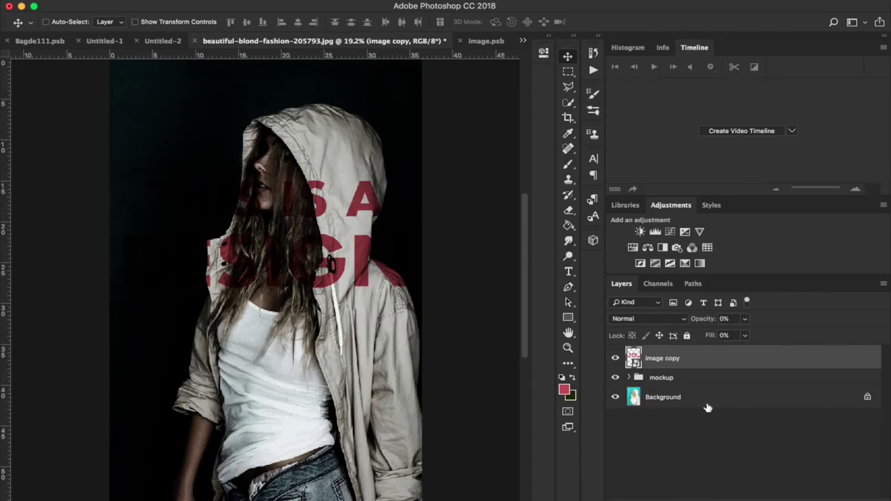
click(616, 358)
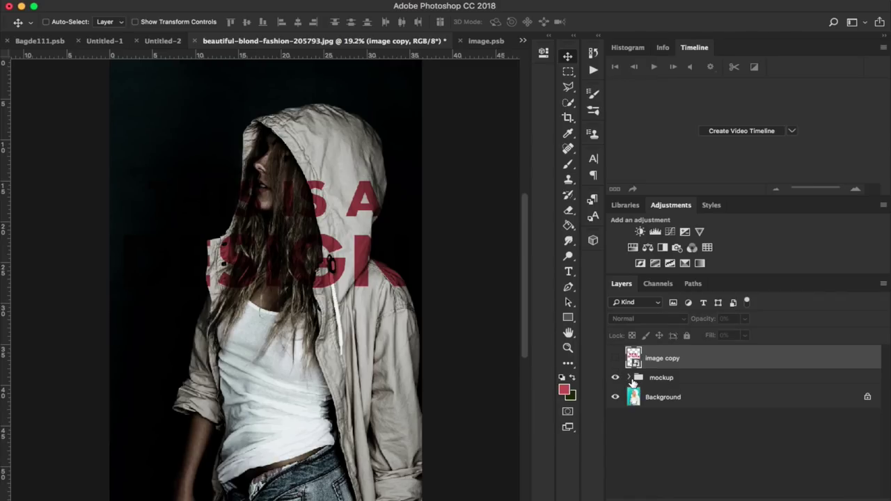
click(629, 378)
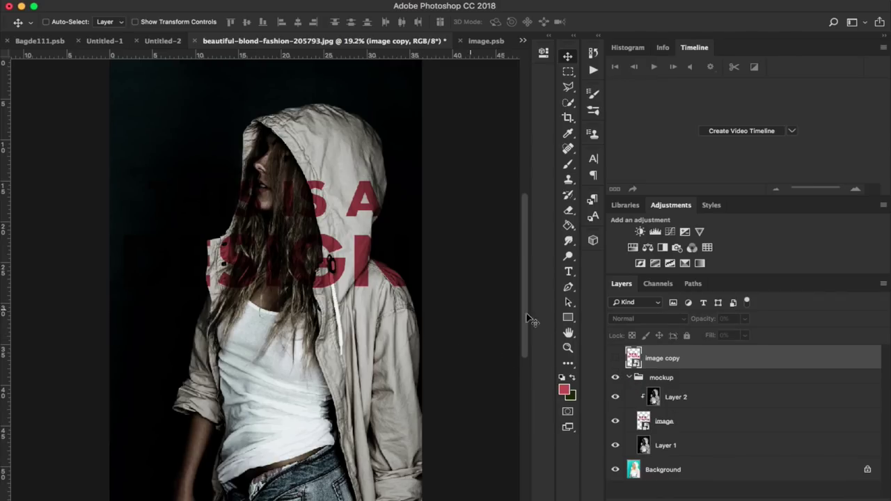
click(653, 418)
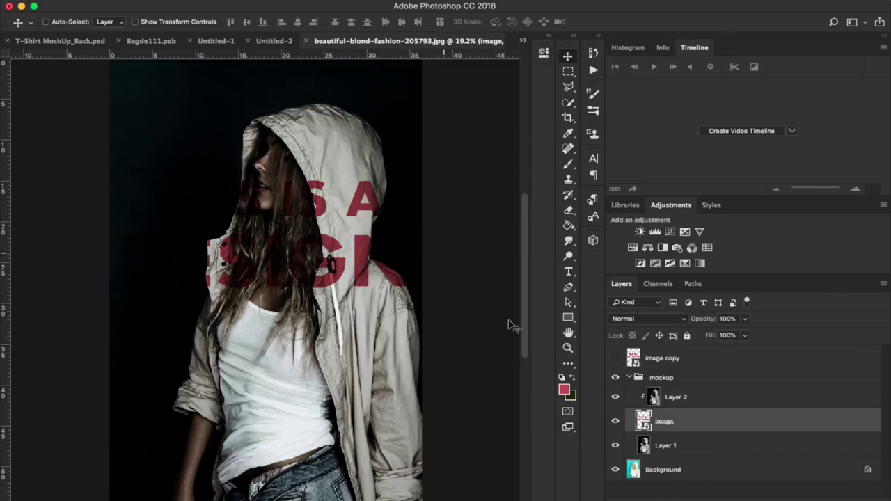
click(658, 400)
click(616, 398)
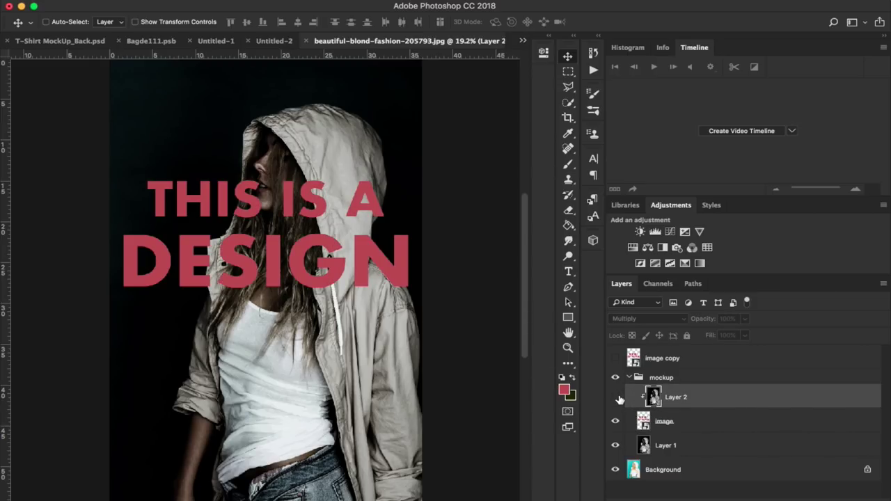
click(616, 398)
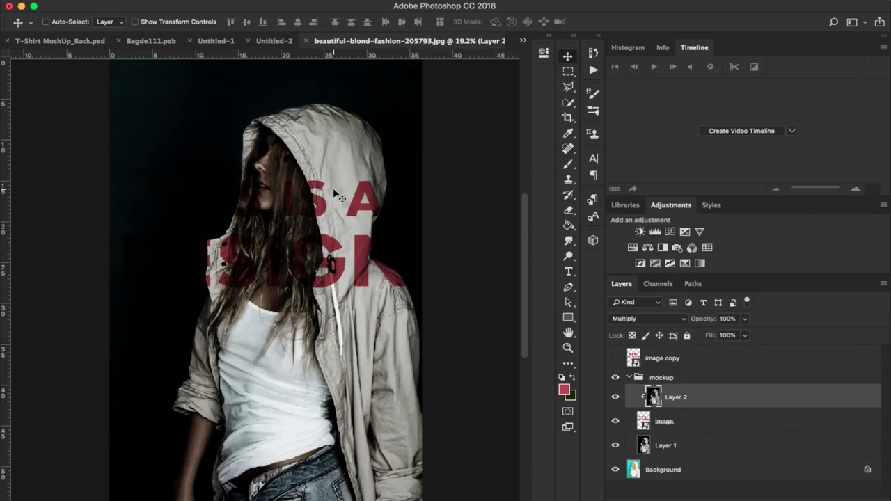
click(662, 421)
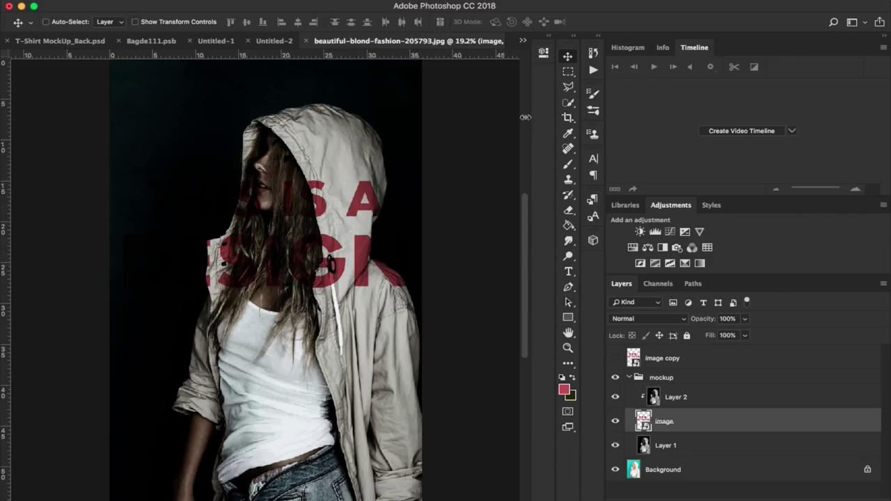
- Drag the design text down onto the shirt chest and scale it down with Free Transform
drag(346, 273, 319, 400)
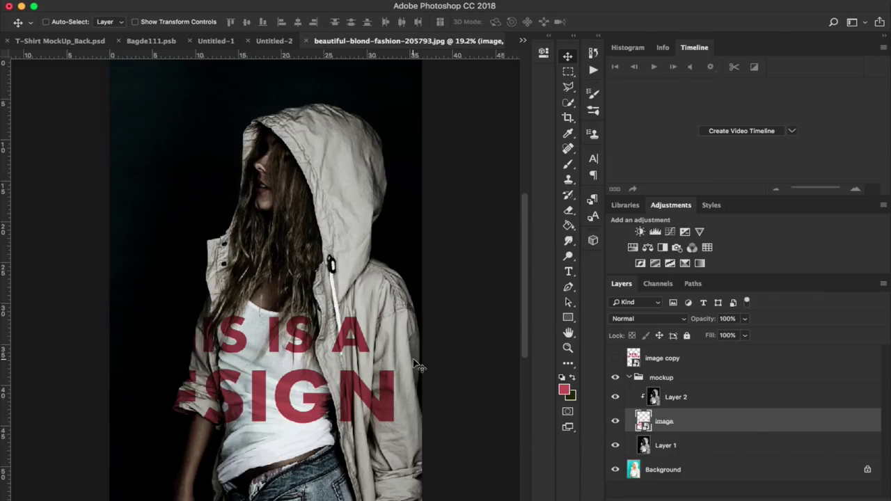
key(super+t)
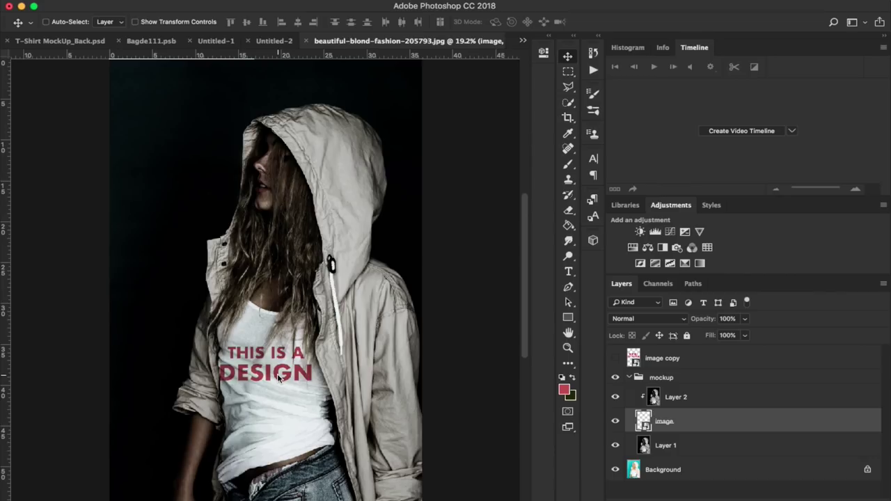
key(super+plus)
key(super+plus)
scroll(215, 477, down, 3)
scroll(215, 477, down, 2)
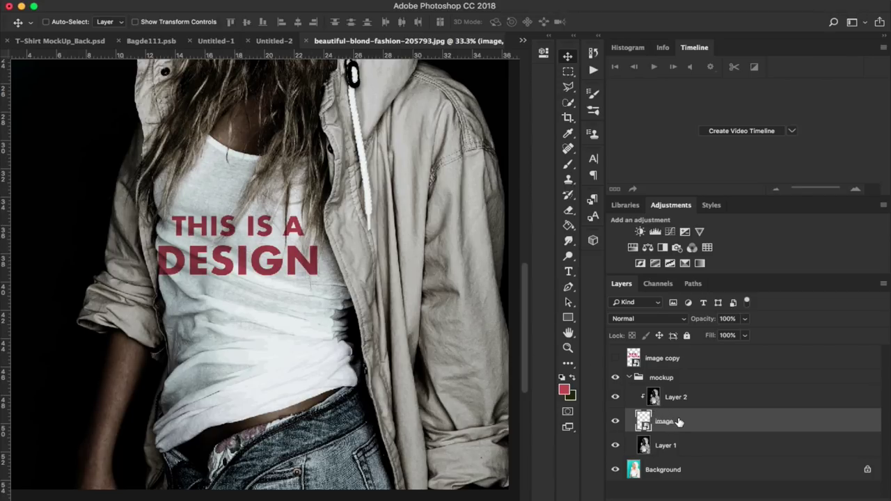
- Open Filter > Liquify on the image layer and zoom into the preview
click(307, 2)
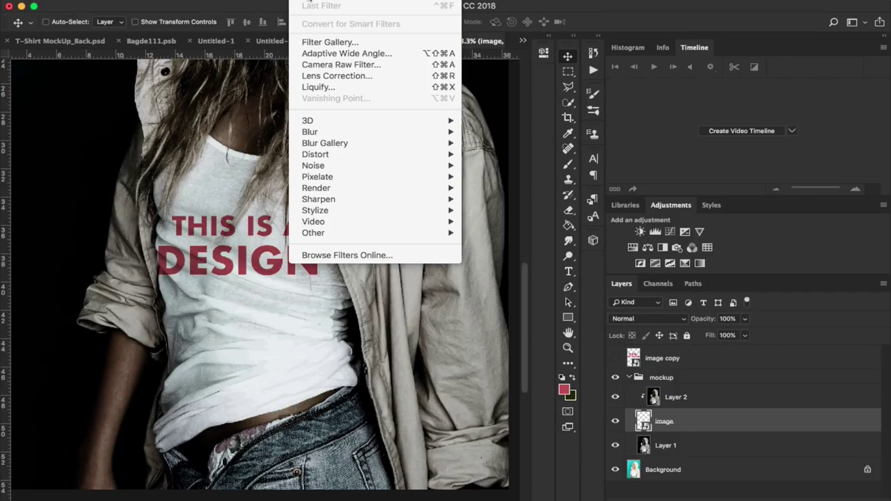
click(340, 87)
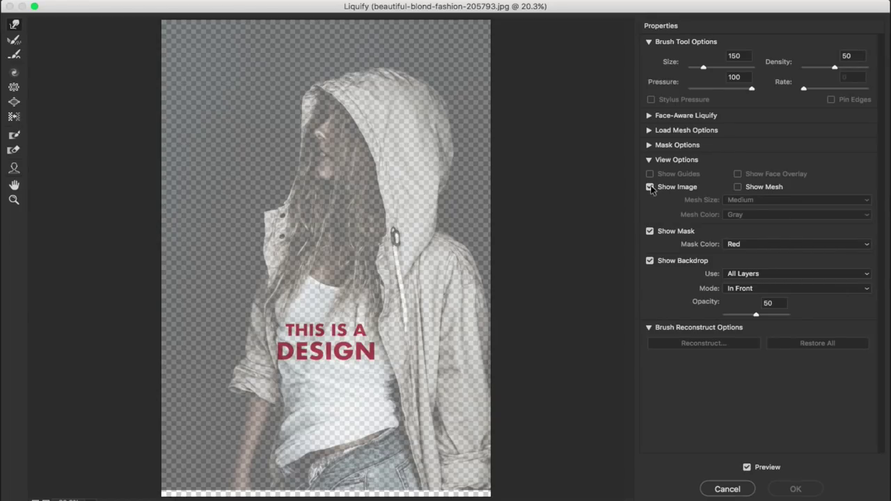
key(super+equal)
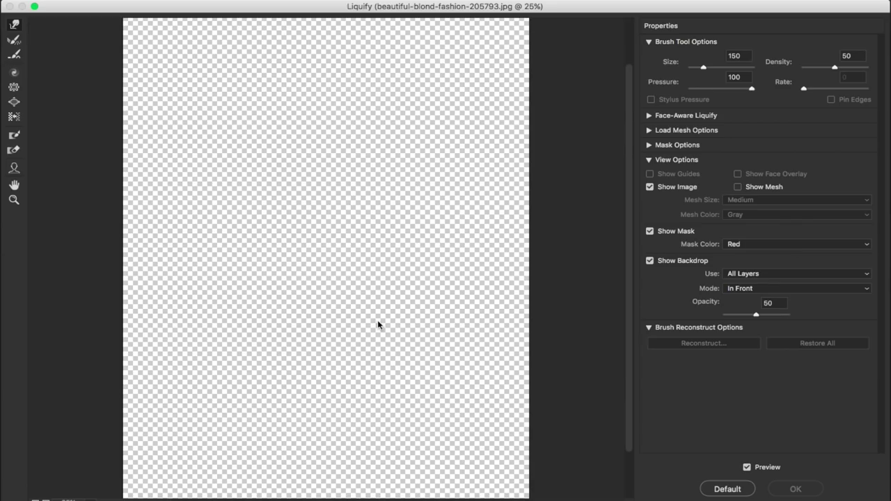
key(super+equal)
key(super+equal)
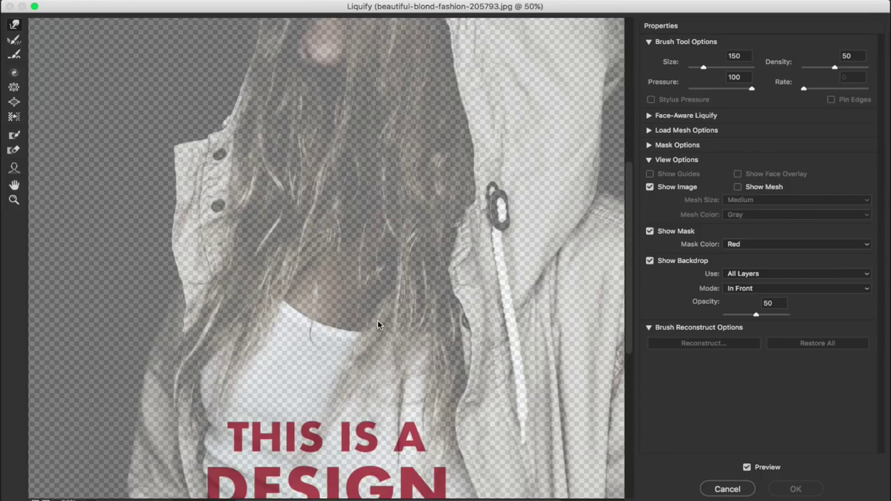
scroll(377, 324, down, 5)
scroll(378, 323, up, 5)
scroll(260, 360, down, 5)
scroll(260, 360, left, 2)
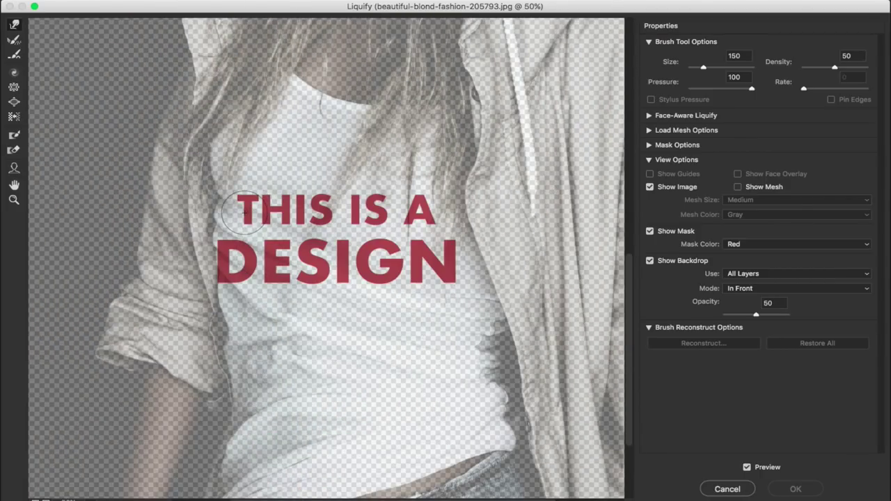
- With a size-900 Forward Warp brush, bend the text along the shirt folds and apply Liquify
drag(241, 207, 222, 212)
key(super+z)
key(bracketright)
key(bracketright)
key(bracketright)
key(bracketright)
key(bracketright)
key(bracketright)
key(bracketright)
key(bracketright)
key(bracketright)
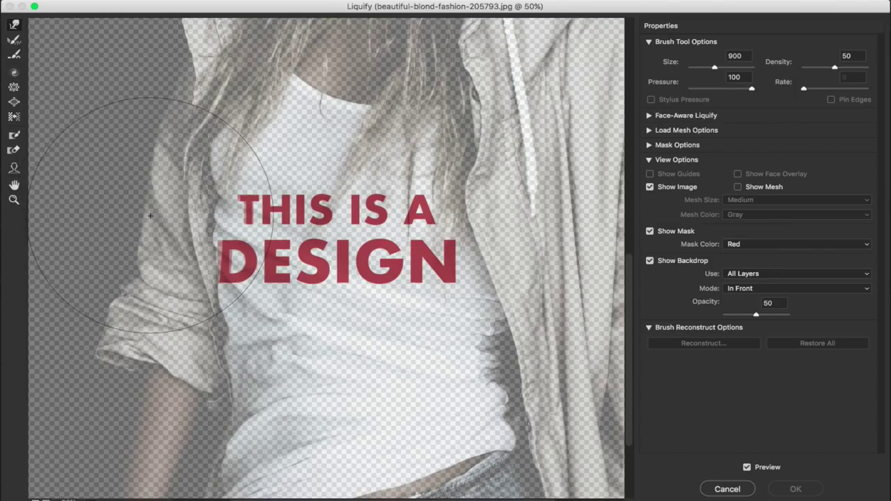
drag(140, 208, 161, 309)
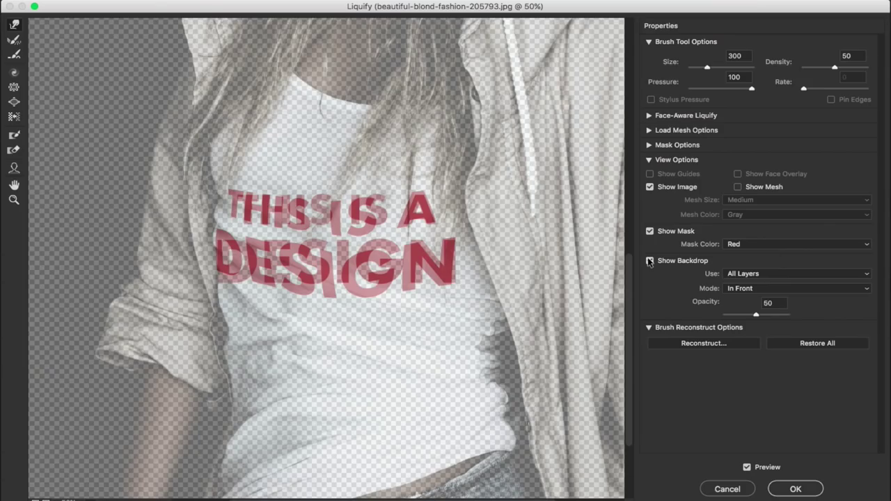
key(super+minus)
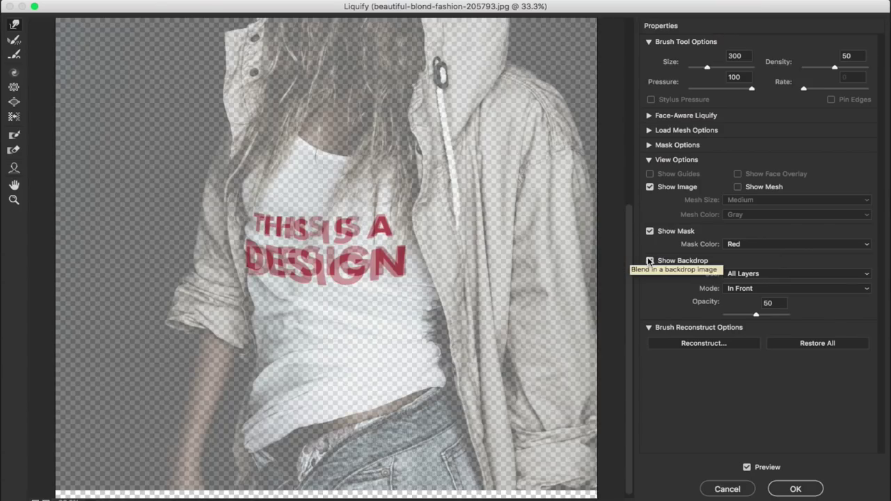
click(795, 487)
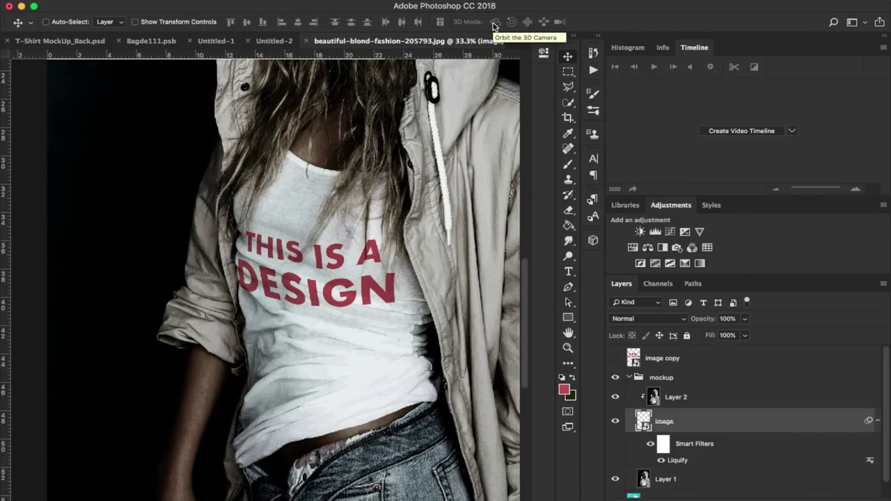
- Add a layer mask to the image layer
scroll(318, 319, up, 2)
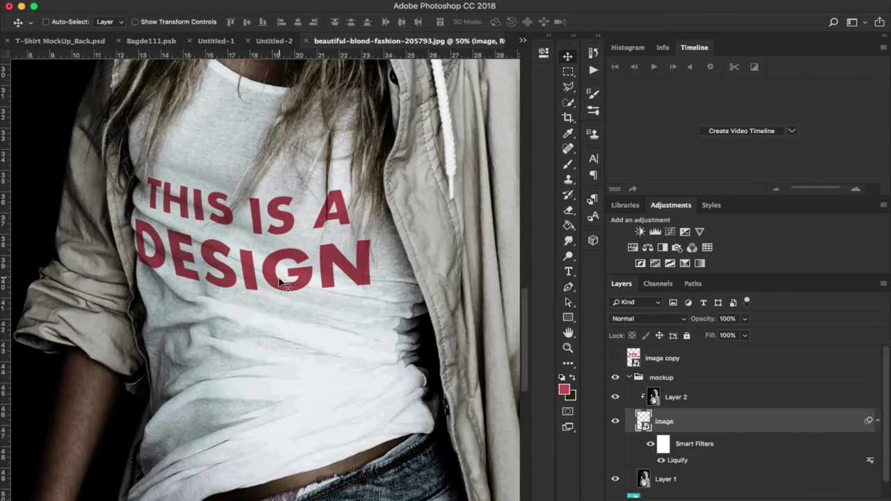
scroll(167, 122, up, 5)
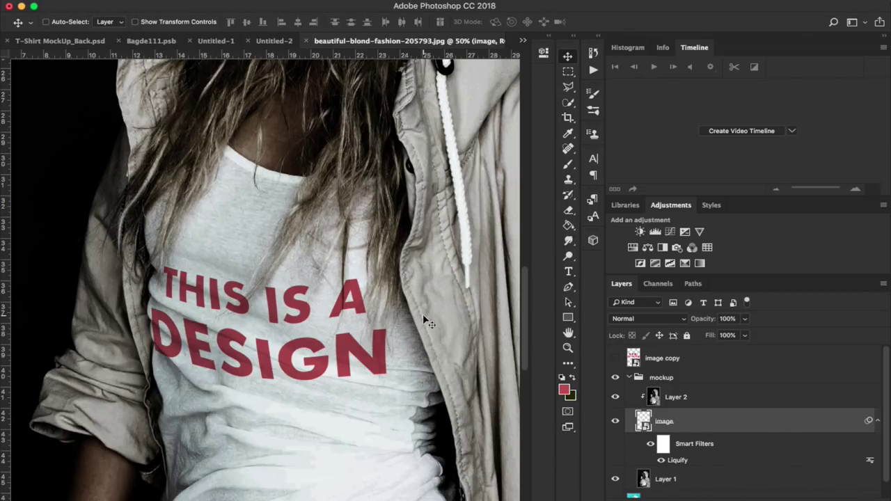
scroll(423, 316, down, 3)
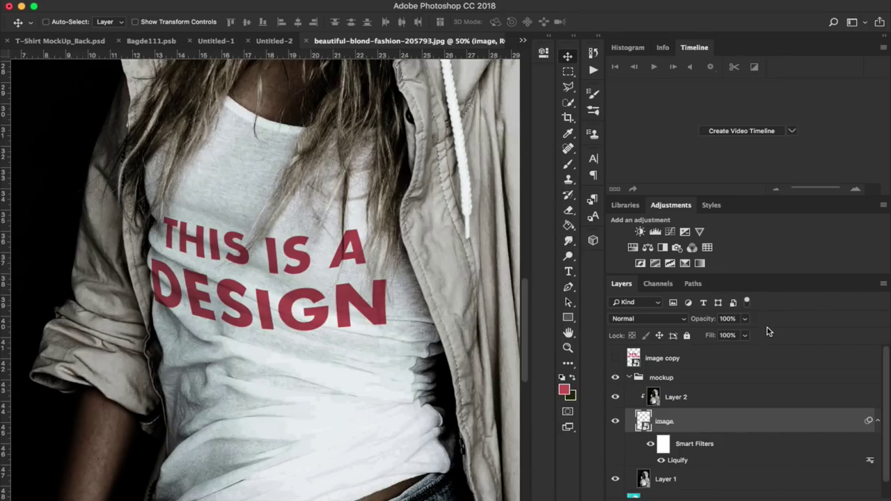
click(802, 499)
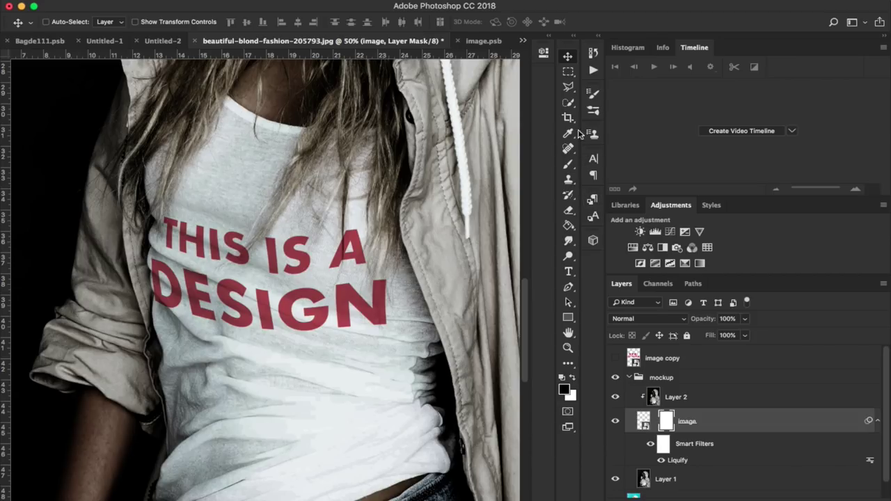
- Trace the shirt edge with the Pen tool, then move the design up and right
key(p)
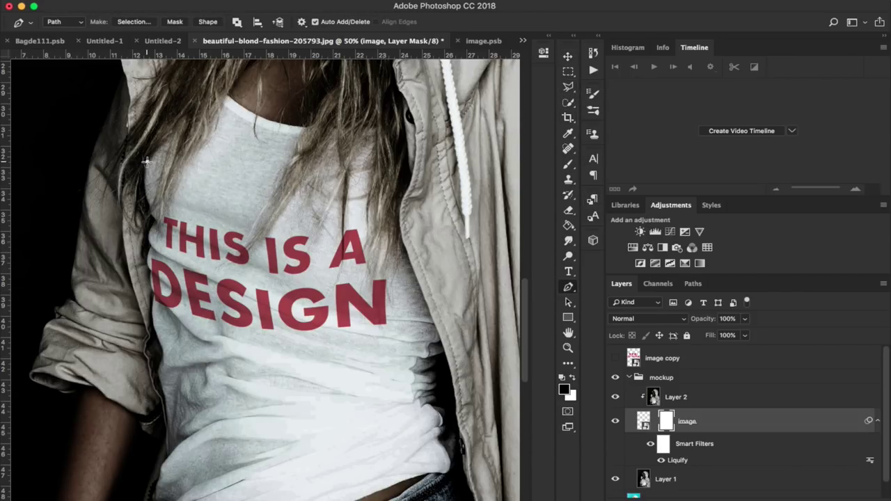
drag(156, 222, 176, 244)
click(146, 241)
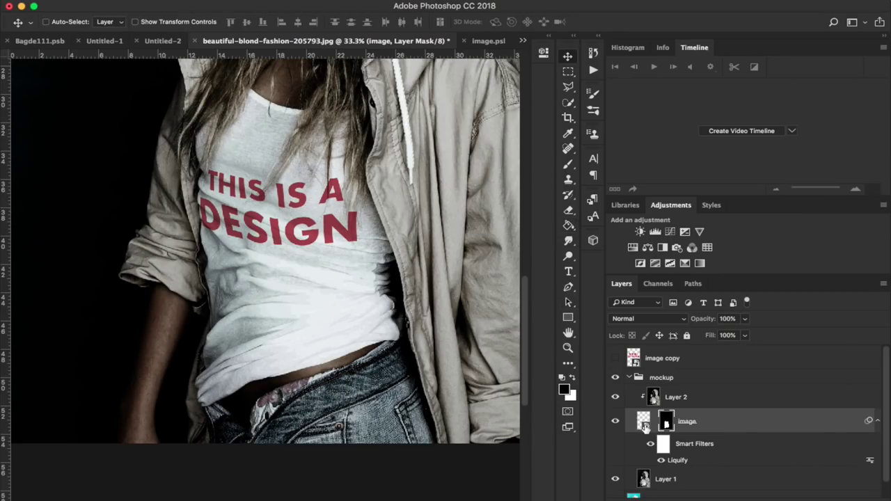
click(644, 426)
mouse_move(309, 233)
mouse_down()
mouse_move(337, 221)
mouse_move(361, 262)
mouse_move(299, 250)
mouse_move(255, 198)
mouse_move(346, 219)
mouse_move(289, 237)
mouse_up()
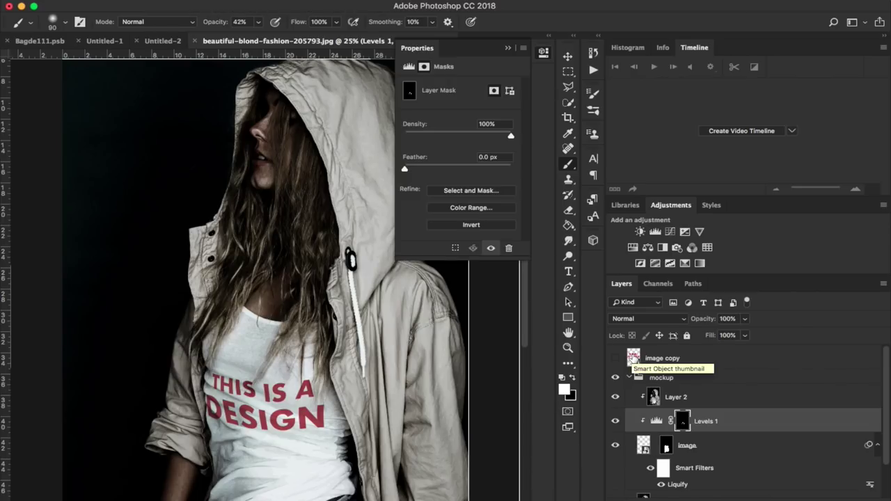
- Replace the smart object's contents with the LOYALE cartoon enlarged to about 78%, then return to the photo
double_click(633, 357)
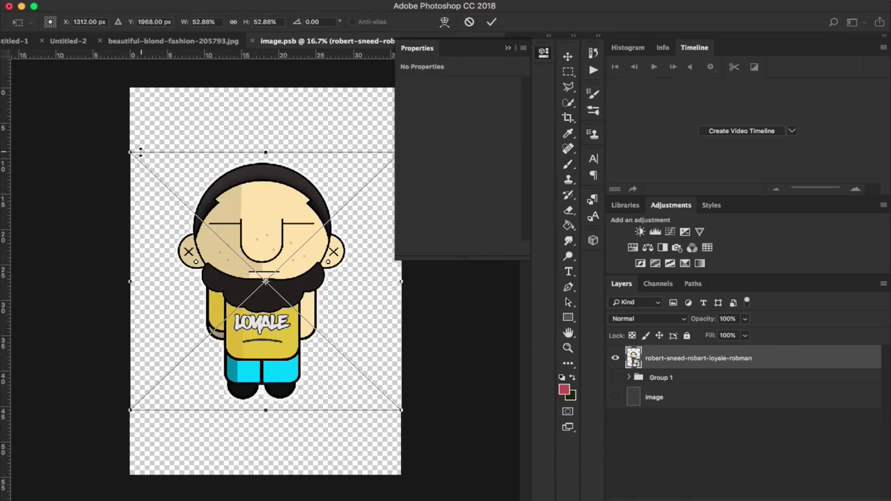
drag(135, 149, 87, 79)
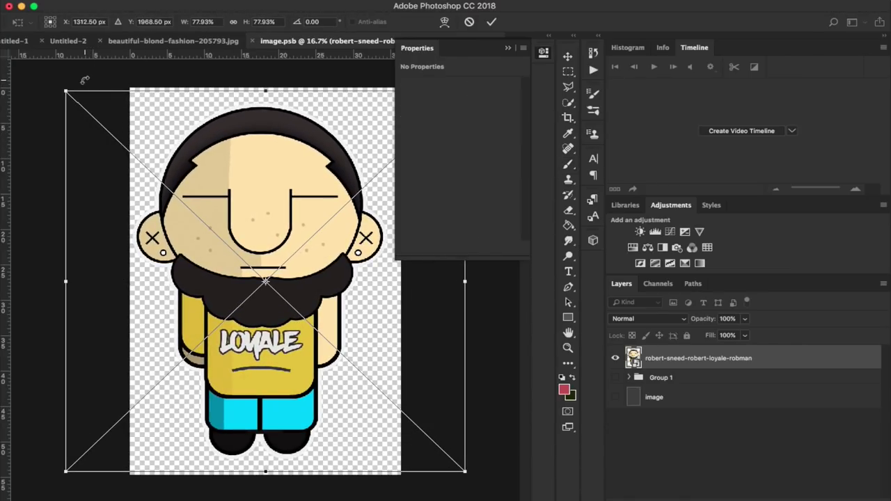
key(Return)
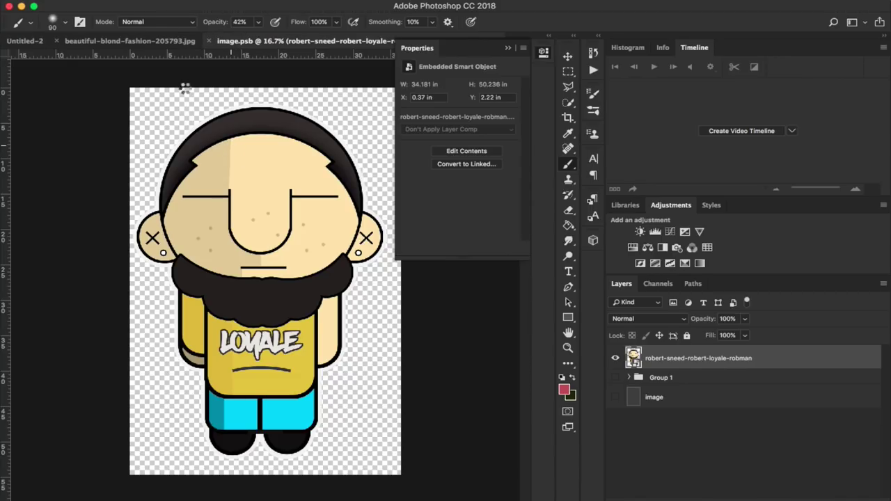
click(179, 41)
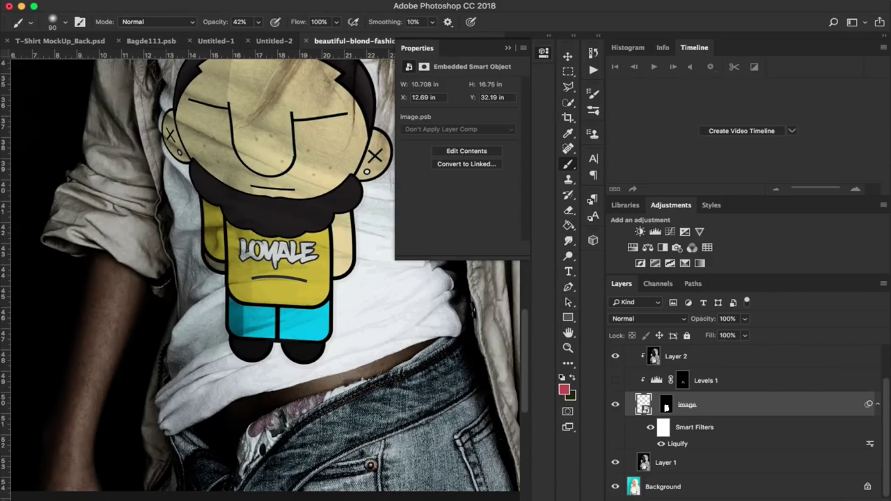
- Apply a second Liquify warp that bends the LOYALE cartoon along the shirt's folds
click(306, 2)
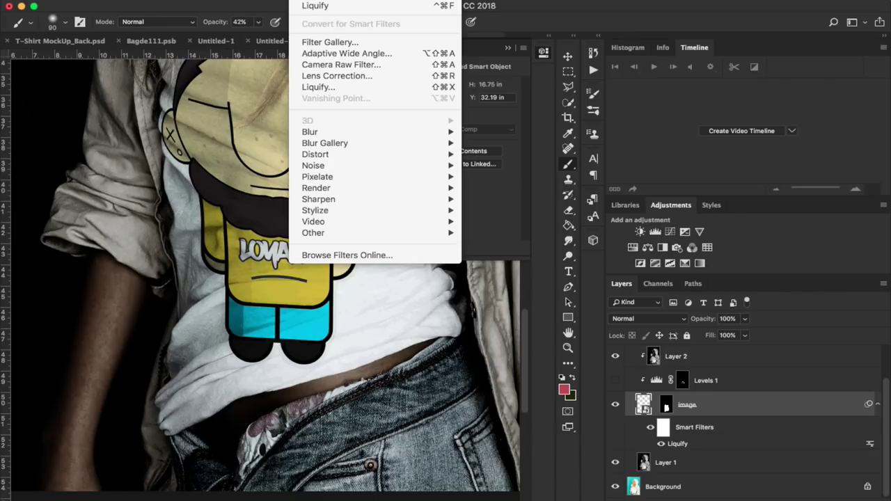
click(364, 87)
mouse_move(334, 328)
mouse_down()
mouse_move(307, 366)
mouse_move(328, 376)
mouse_move(383, 331)
mouse_up()
click(795, 488)
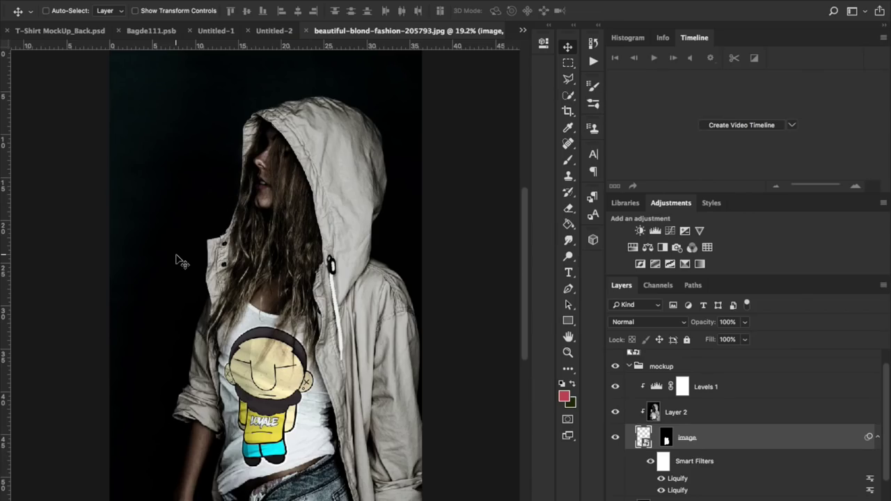
key(super+equal)
key(super+equal)
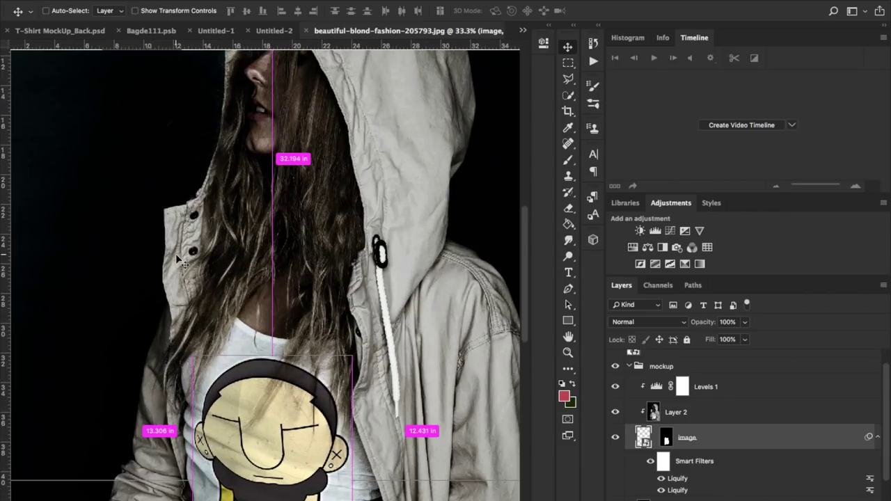
scroll(213, 320, down, 5)
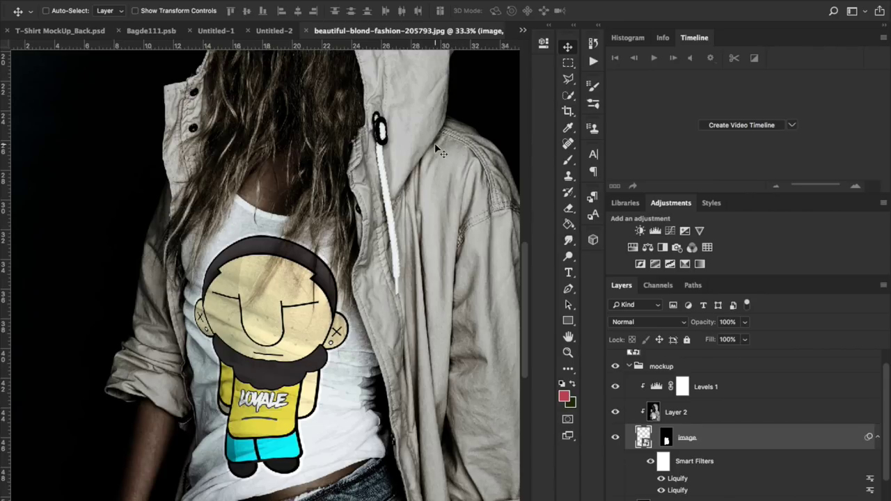
- Add a 2.0-pixel Gaussian Blur smart filter to the cartoon design and fit the photo on screen
click(310, 0)
mouse_move(360, 126)
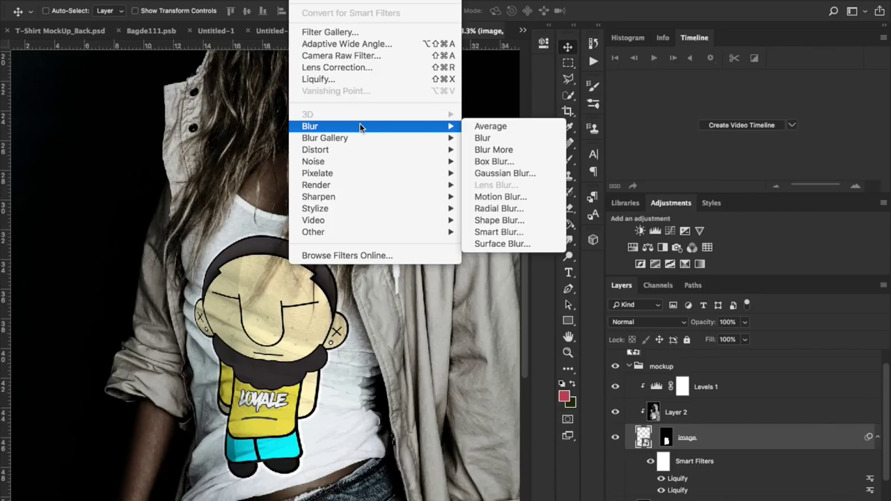
click(481, 175)
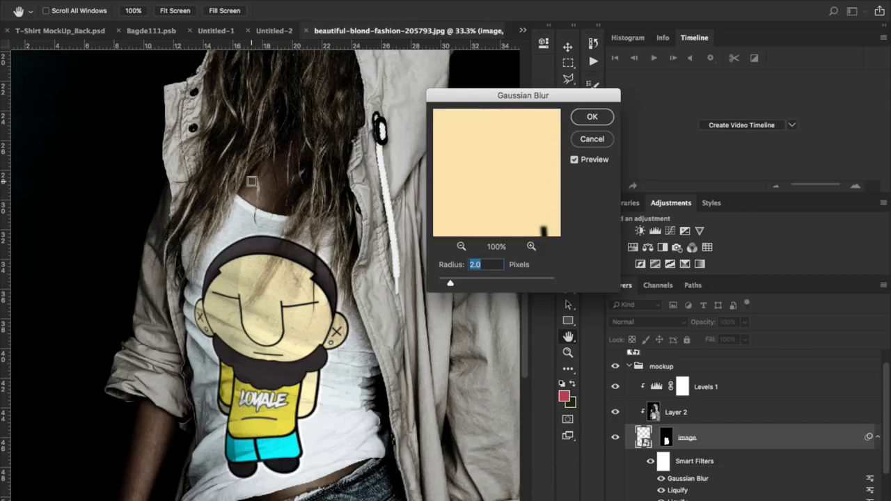
click(592, 118)
key(v)
key(ctrl+0)
key(ctrl+minus)
key(ctrl+plus)
key(ctrl+0)
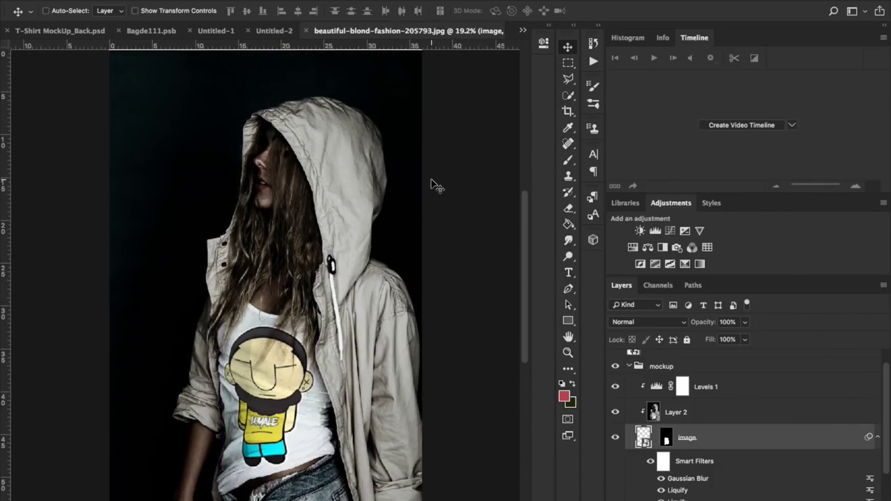
- Hide the greyscale Layer 1 to reveal the full-colour photo with its turquoise background
scroll(435, 185, up, 2)
scroll(434, 185, up, 2)
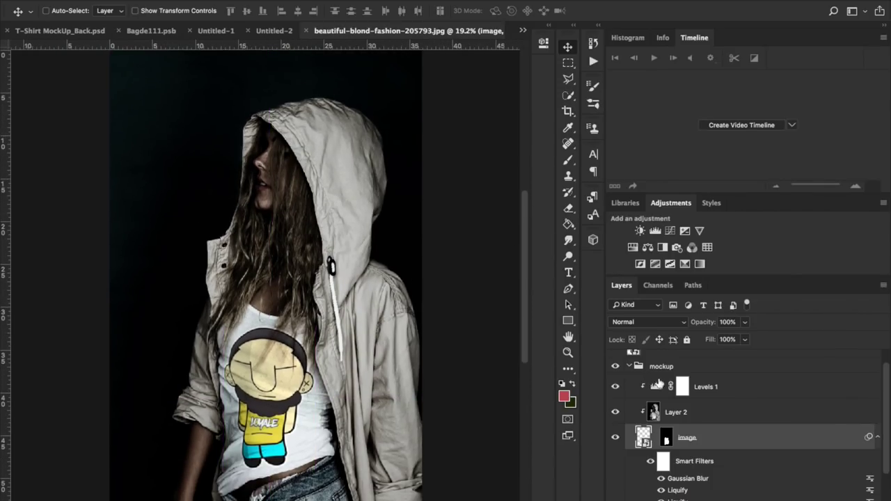
scroll(645, 394, down, 2)
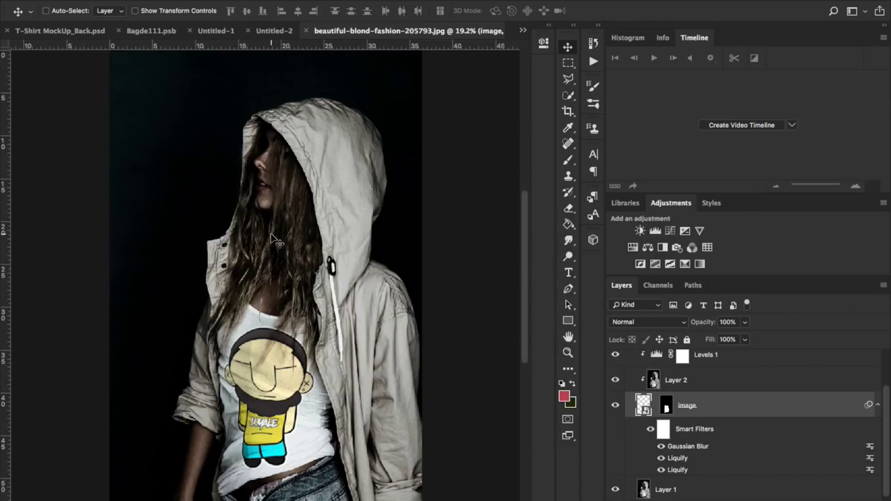
click(615, 490)
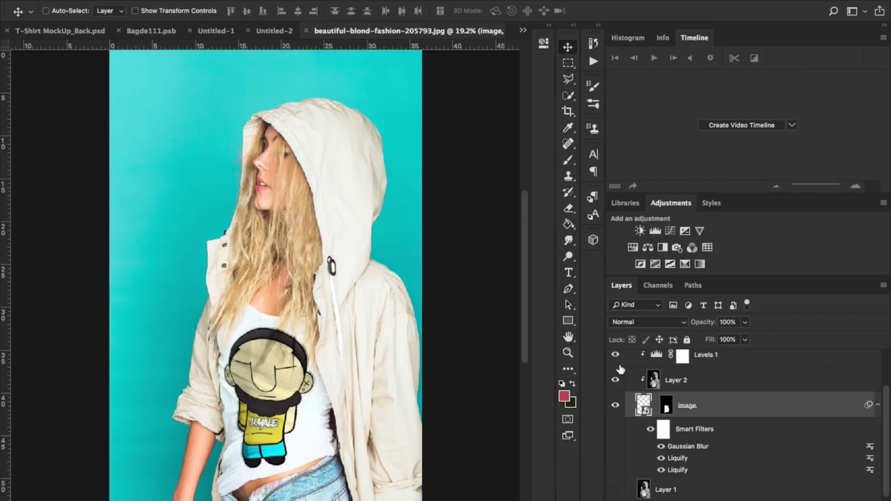